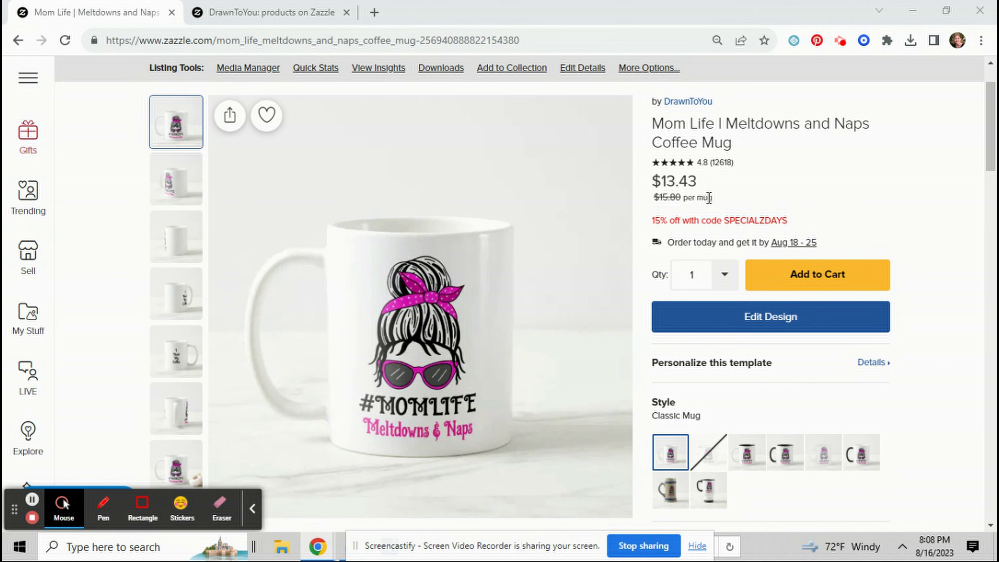
Step: Browse all blank products to Canvas Prints and pick the wrapped stretched canvas print
click(252, 511)
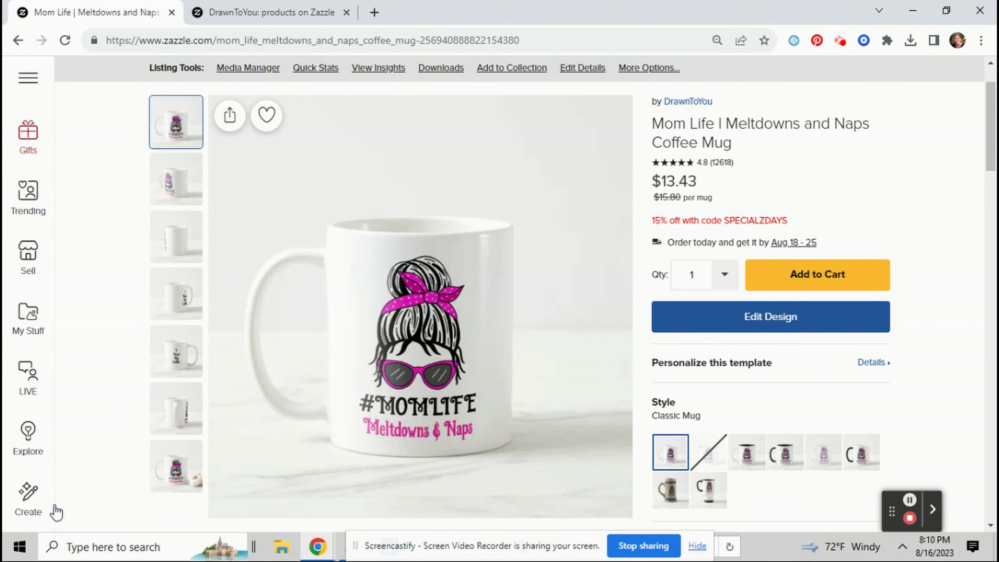
click(30, 489)
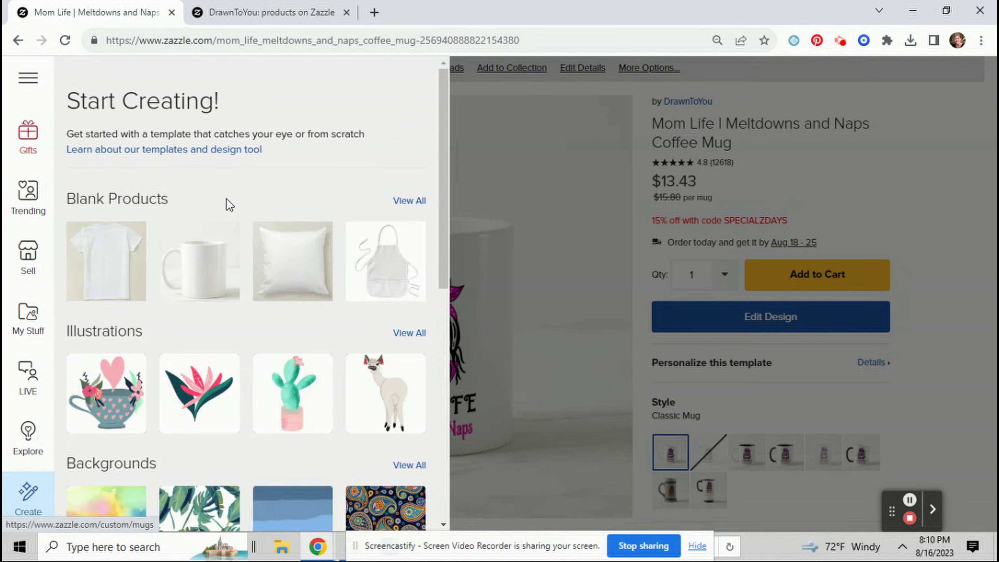
click(417, 201)
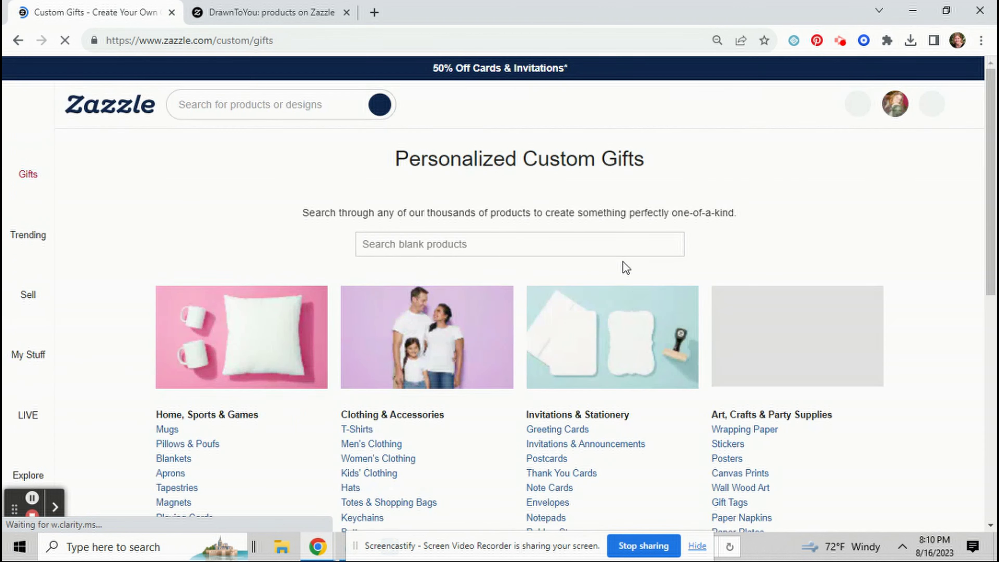
scroll(826, 422, down, 2)
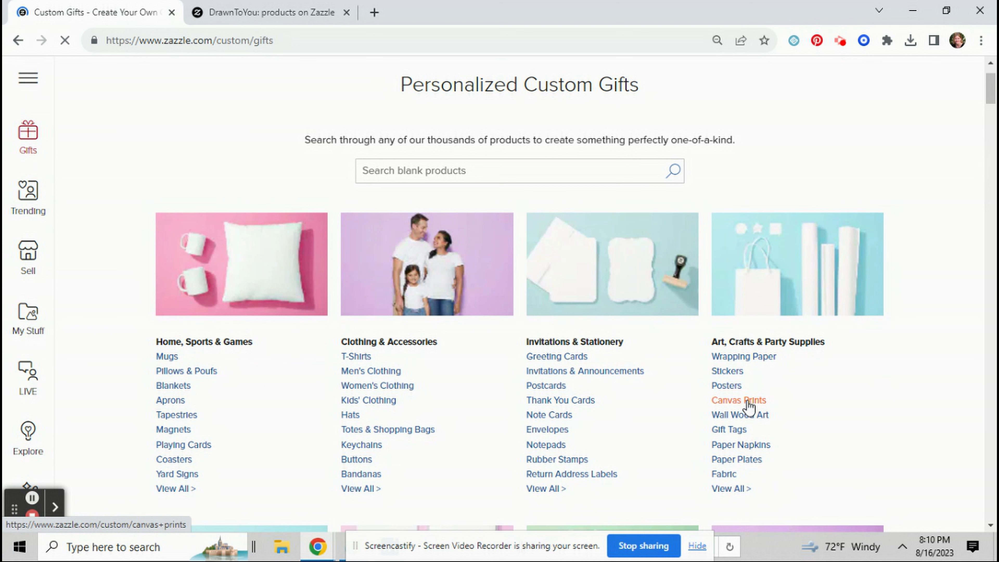
click(318, 293)
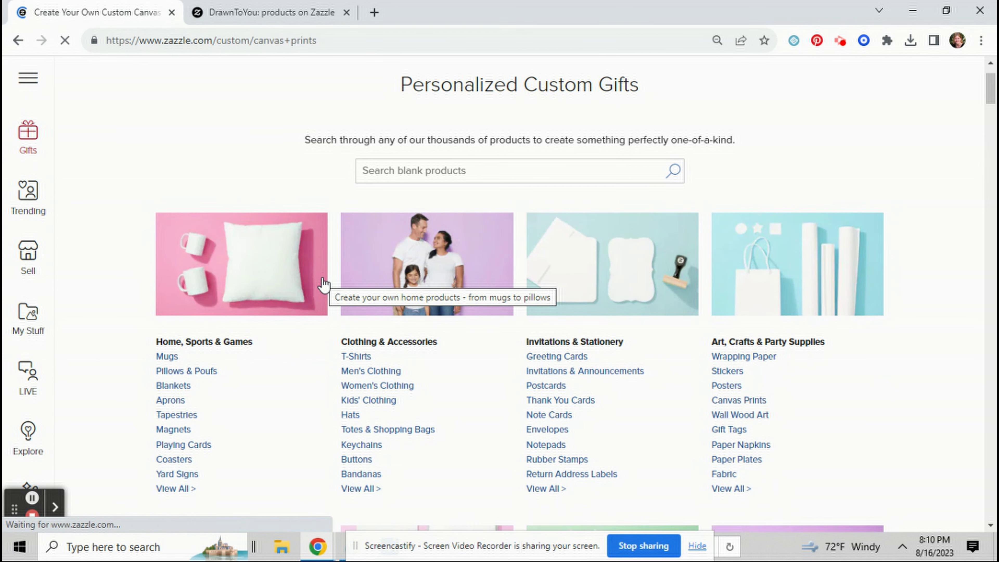
scroll(287, 308, down, 5)
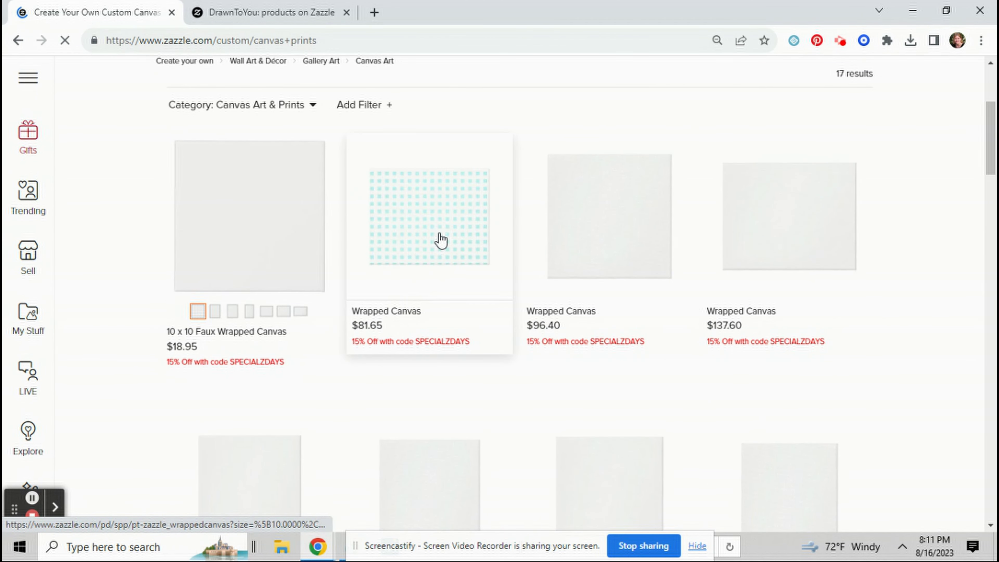
mouse_move(431, 249)
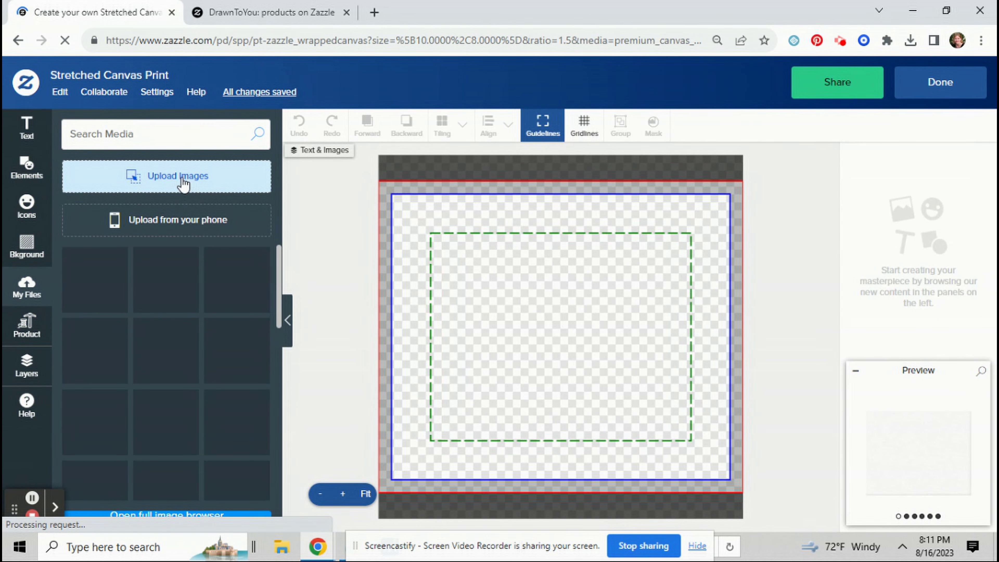
Step: Upload kids fishing.jpg, keep the 10" x 8" print size, and add it to the canvas
click(176, 182)
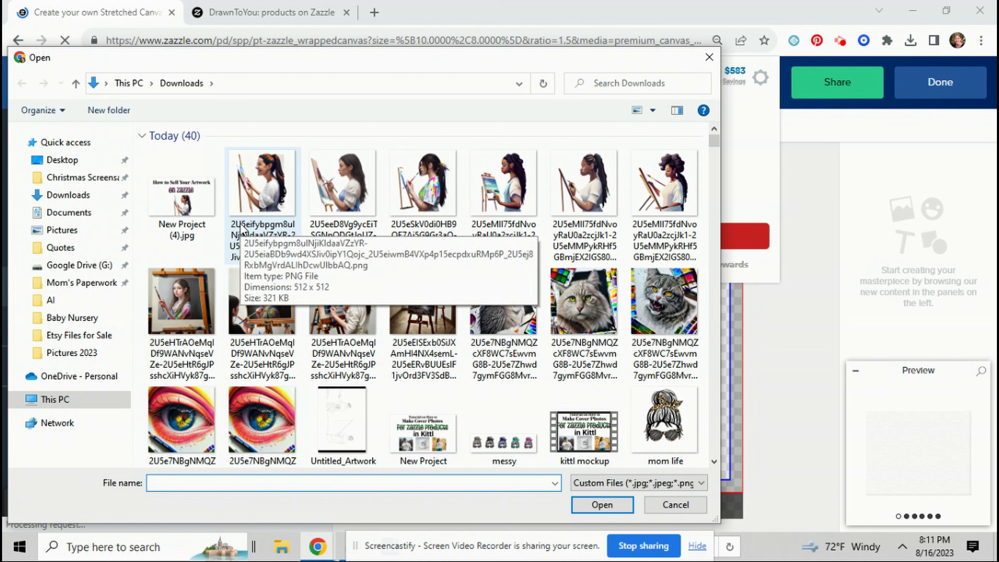
scroll(237, 279, down, 5)
scroll(234, 283, down, 5)
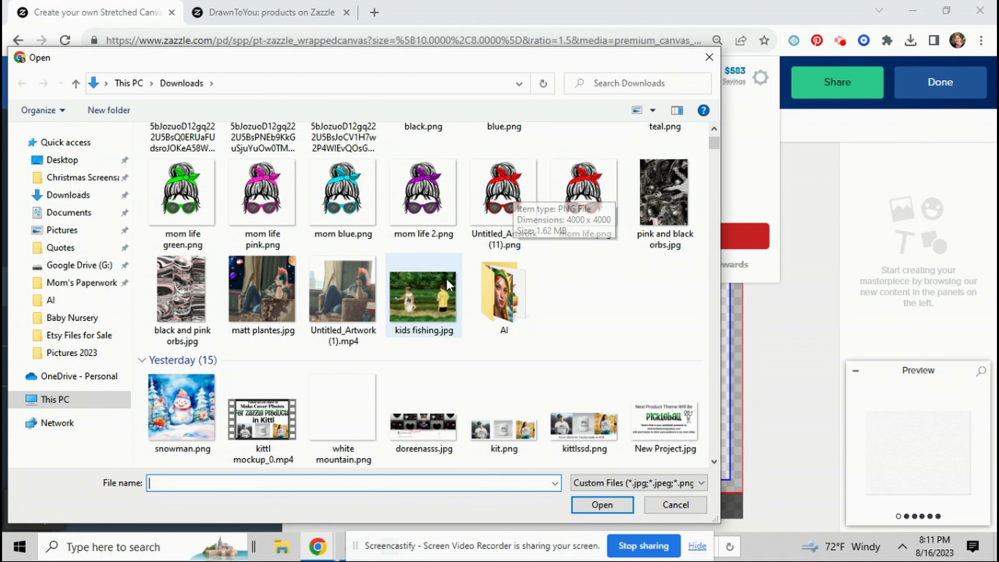
double_click(422, 308)
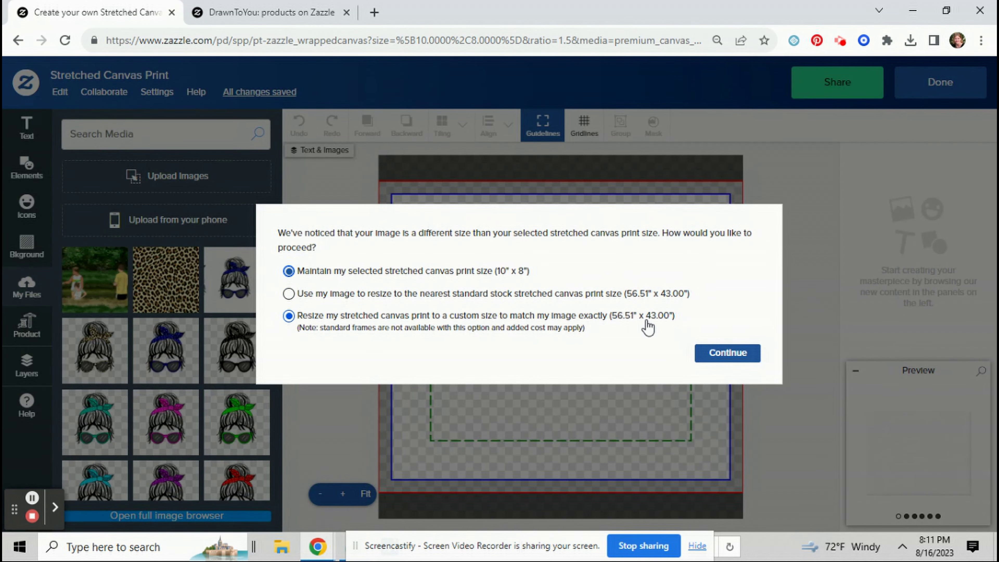
click(479, 284)
click(513, 270)
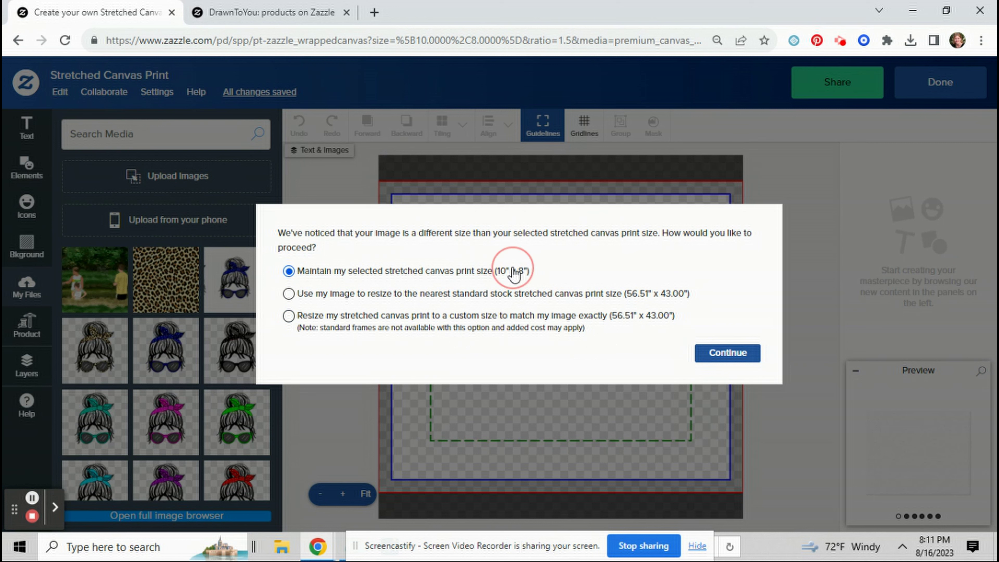
click(740, 353)
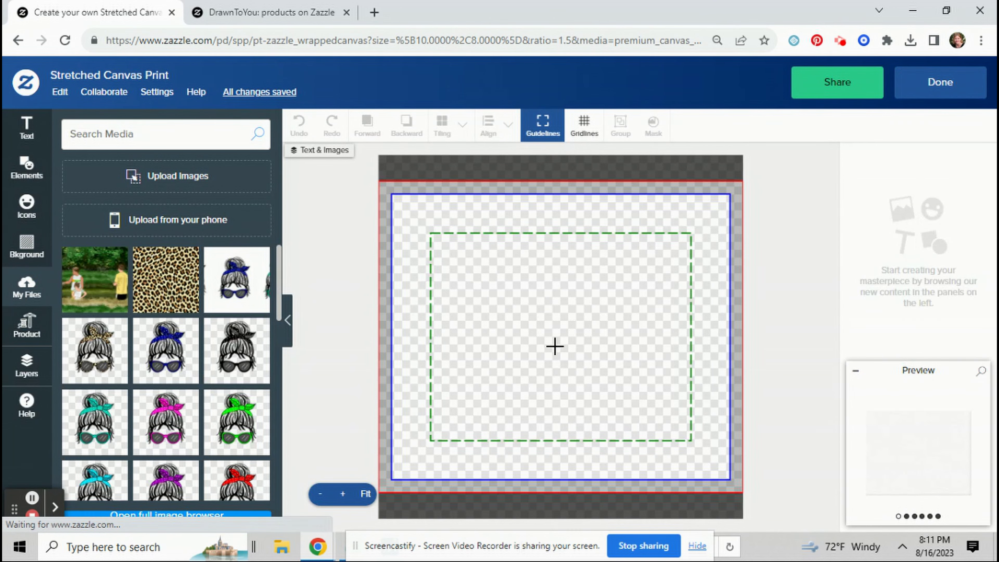
click(579, 328)
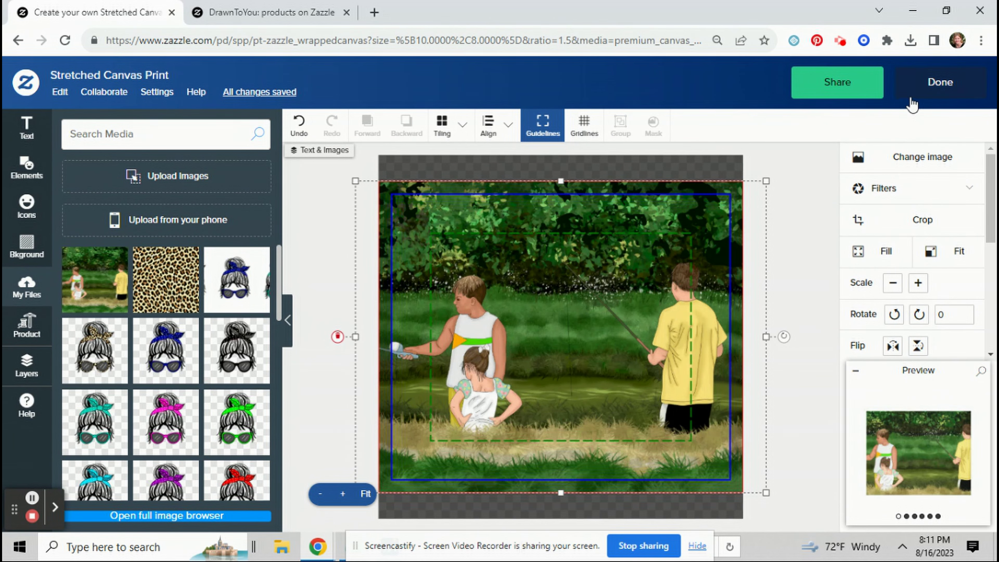
click(910, 97)
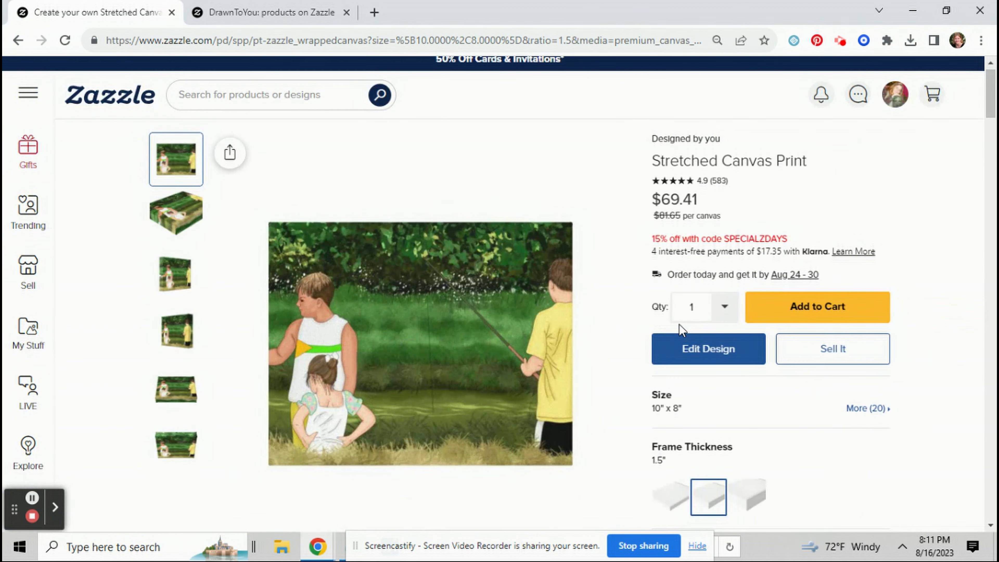
Step: Try the 14" x 11" and 20" x 16" sizes, then settle on 24" x 18"
scroll(678, 324, down, 2)
click(689, 345)
click(690, 359)
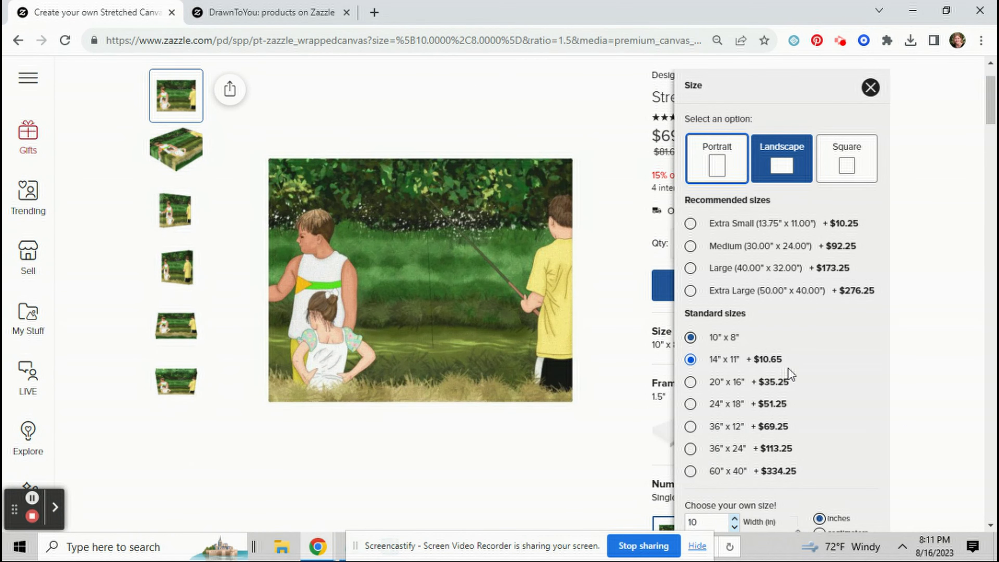
click(754, 382)
click(720, 403)
click(724, 409)
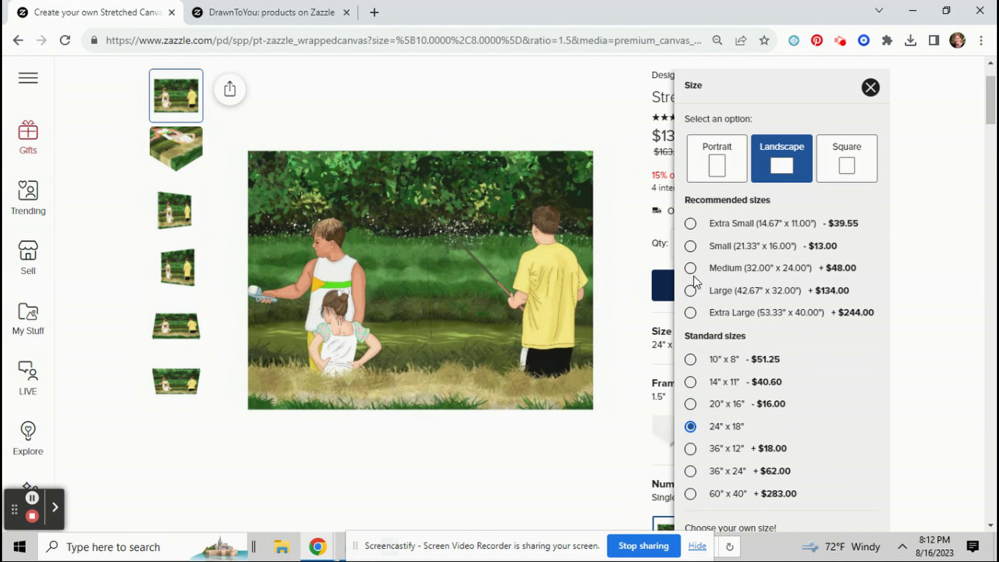
Step: Enter a custom size of 24 by 18 inches and apply it
click(717, 167)
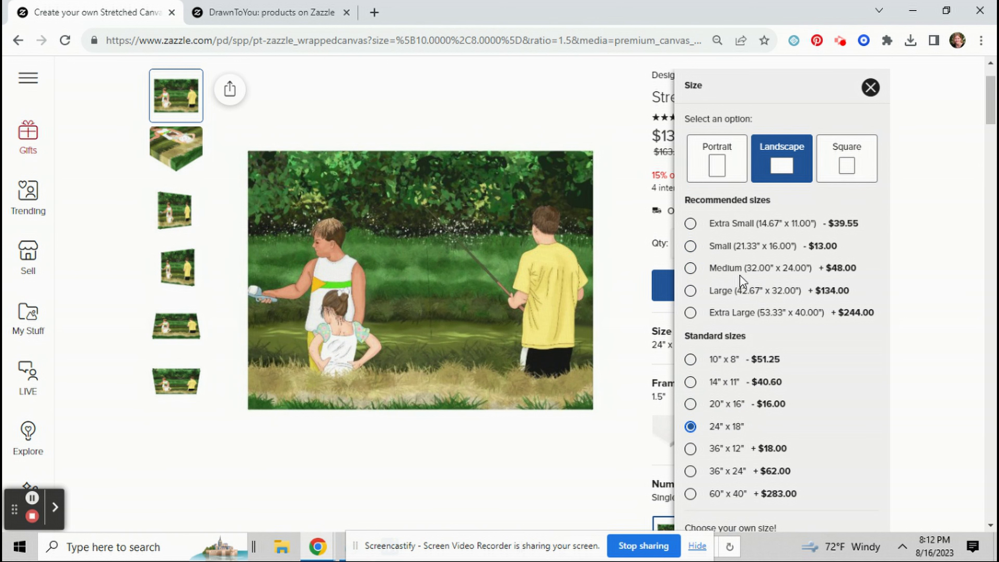
scroll(738, 424, down, 5)
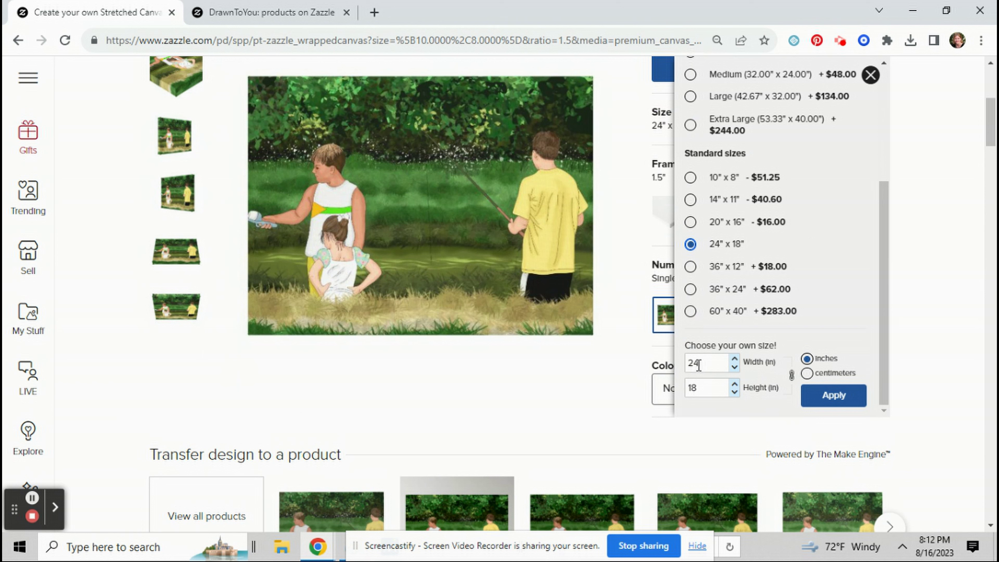
click(791, 375)
double_click(692, 363)
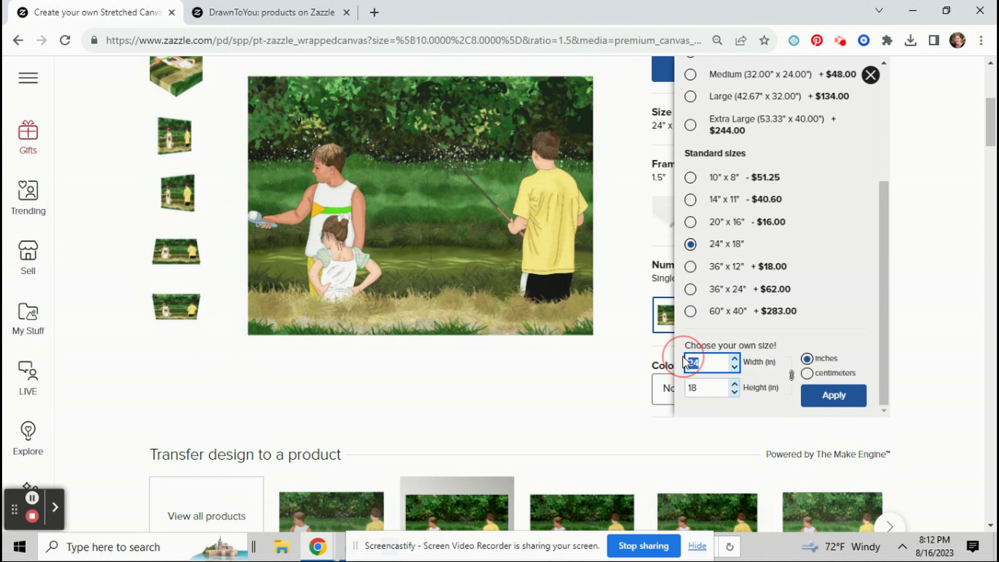
text(2)
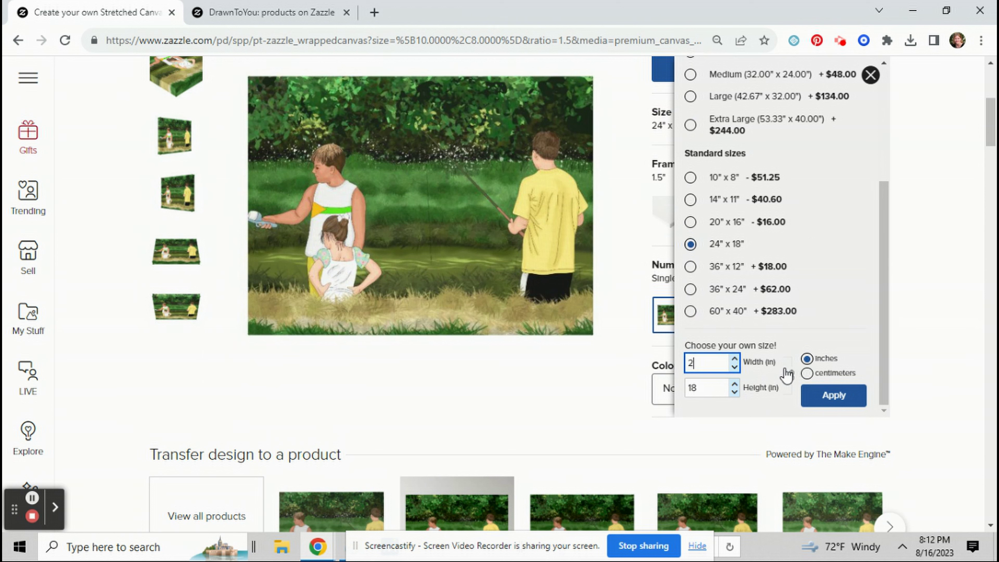
text(9)
click(786, 402)
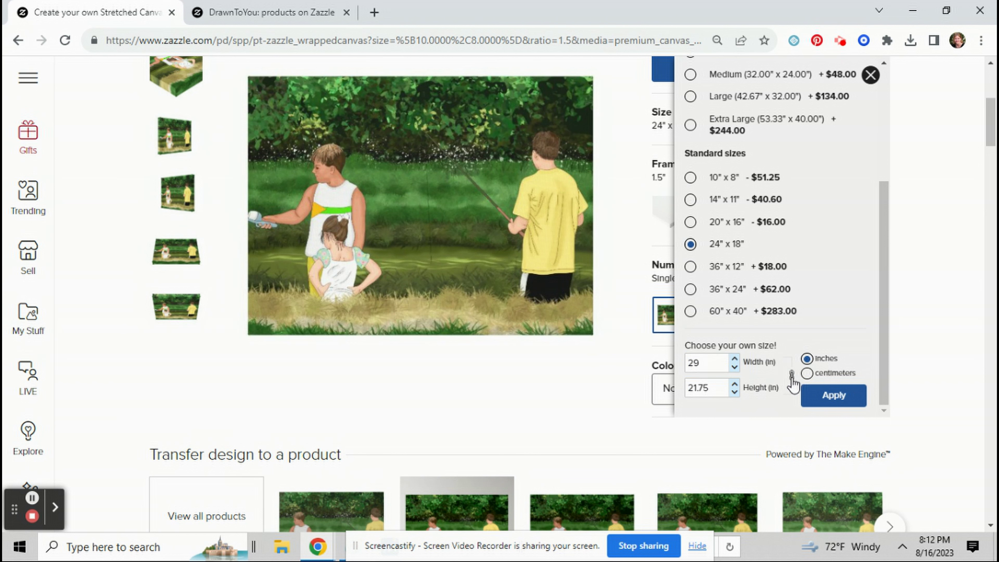
click(711, 368)
double_click(693, 363)
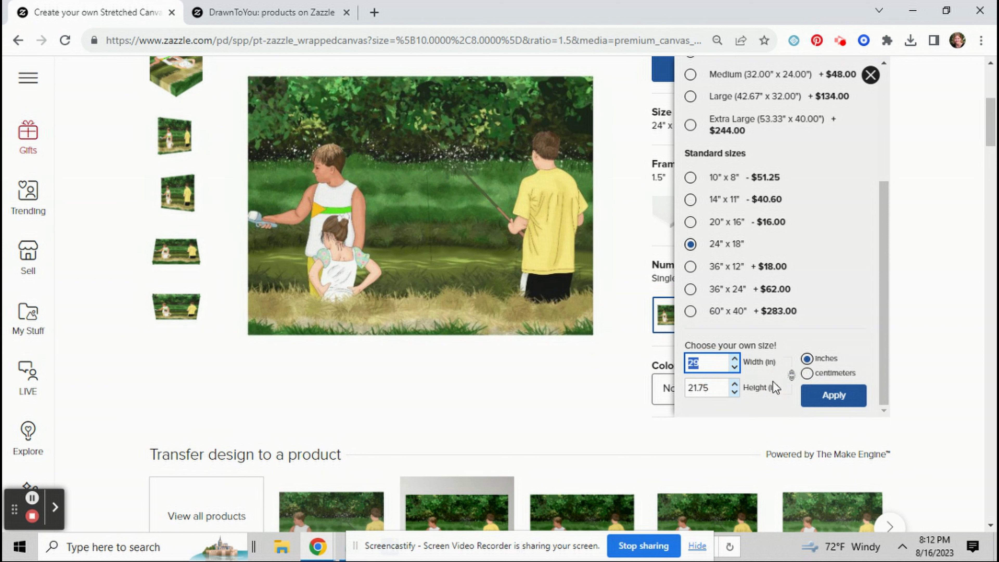
text(24)
drag(710, 388, 660, 384)
text(1)
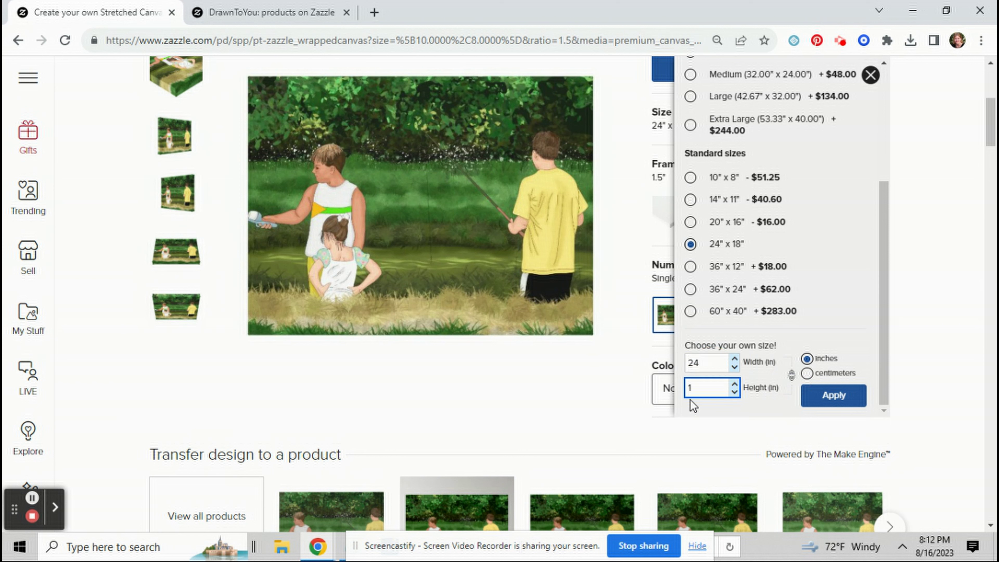
text(8)
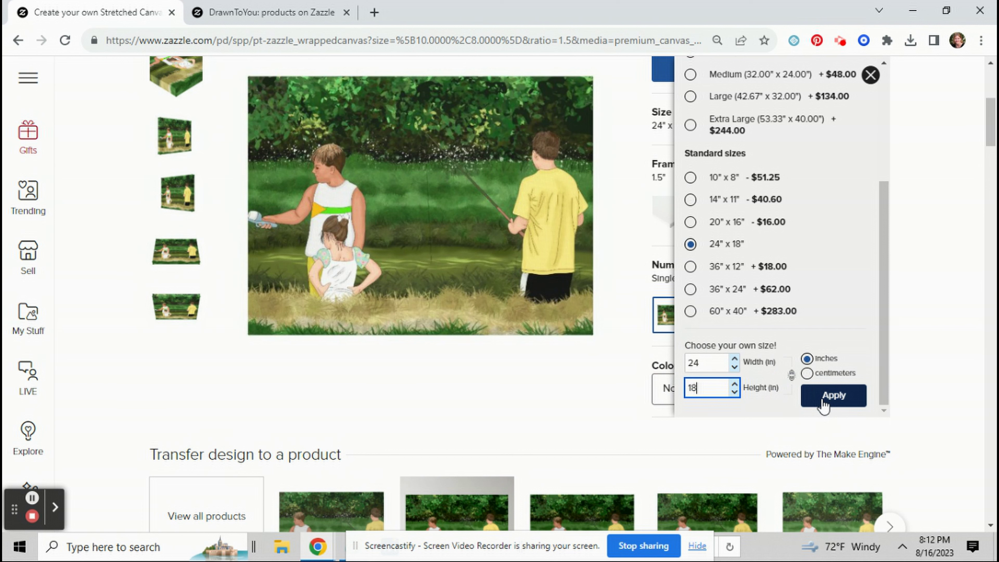
click(786, 406)
click(825, 397)
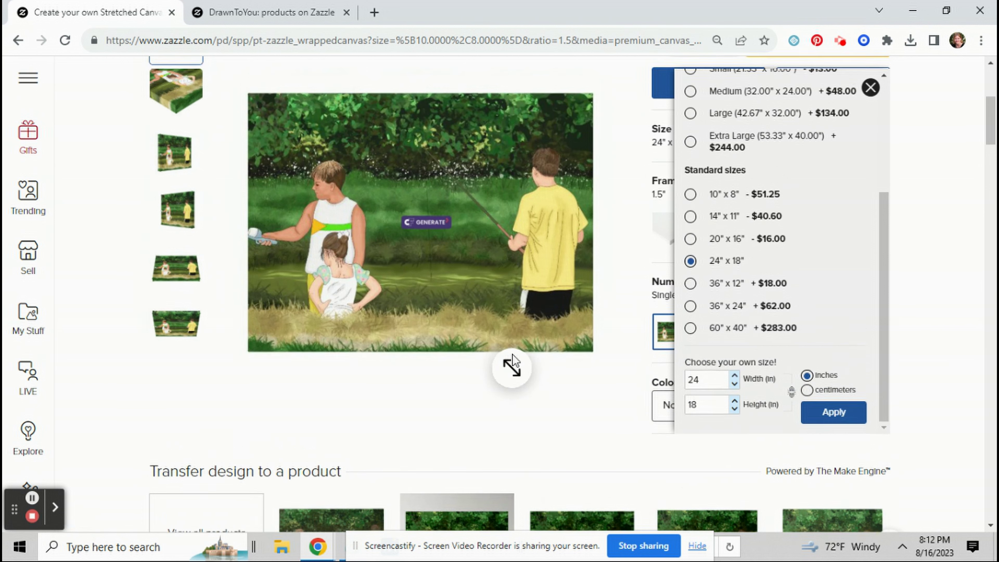
Step: Preview the image full screen, then choose the thinner 0.75" frame thickness
click(617, 283)
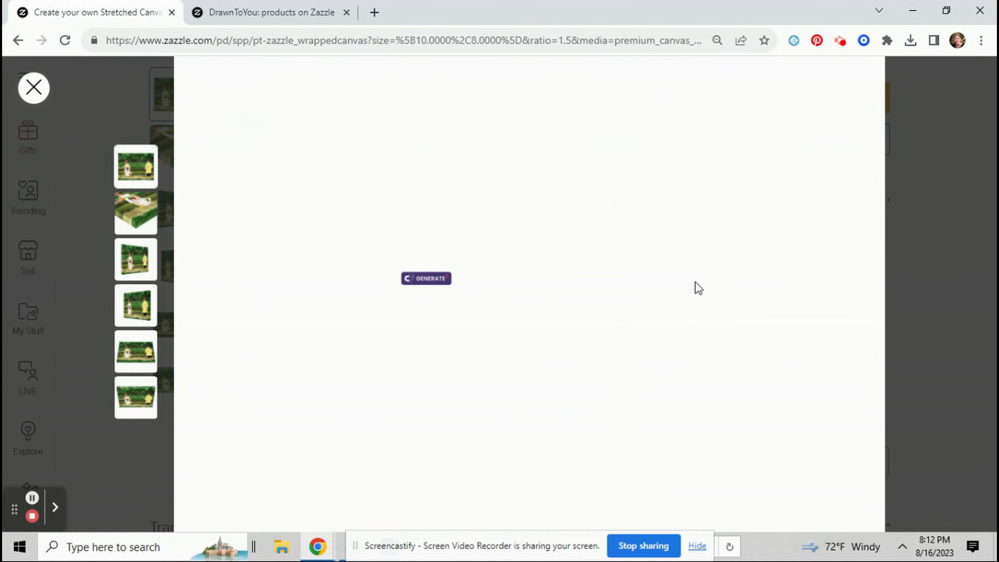
click(946, 254)
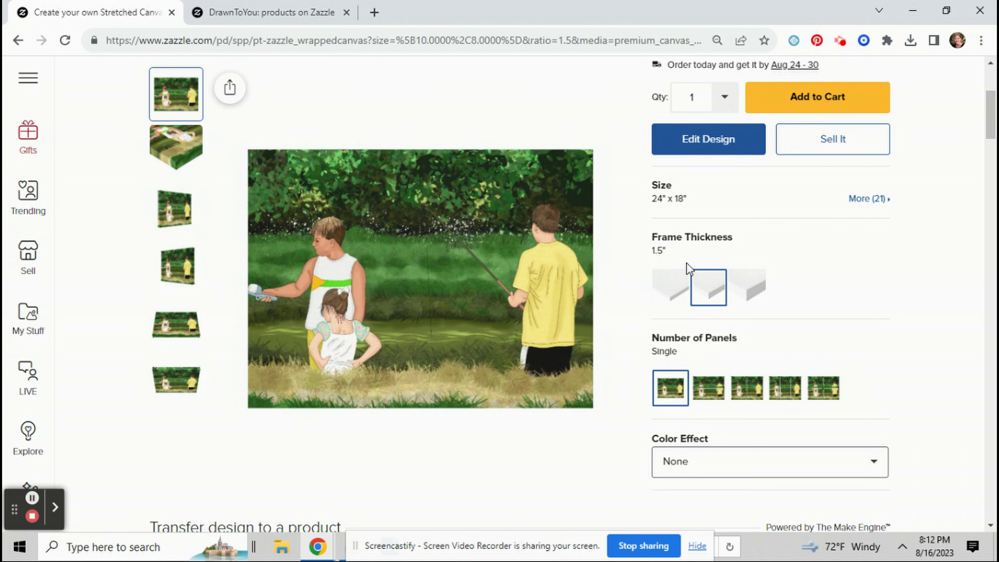
click(674, 293)
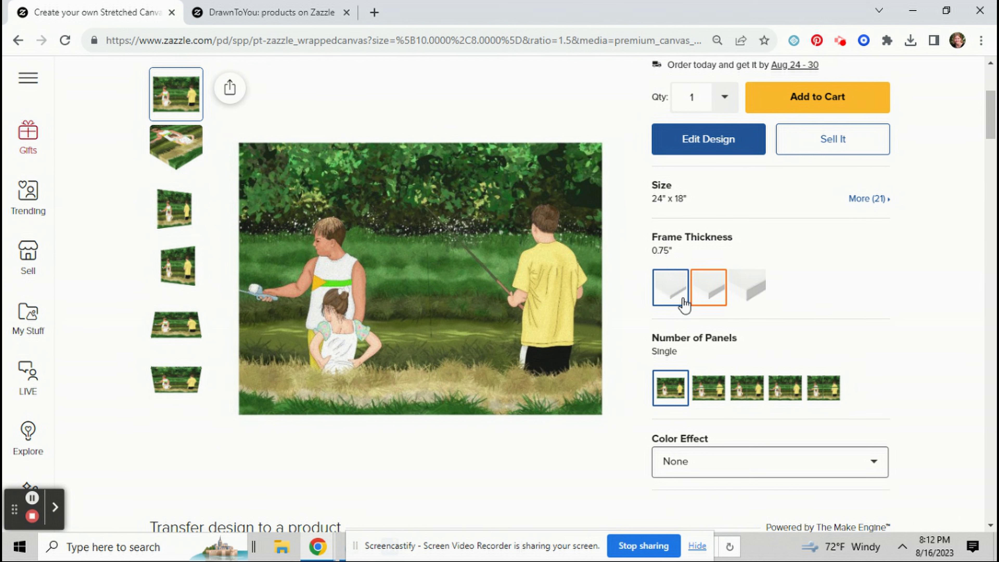
Step: Preview the two, three and four-panel layouts, then return to a single panel
click(704, 392)
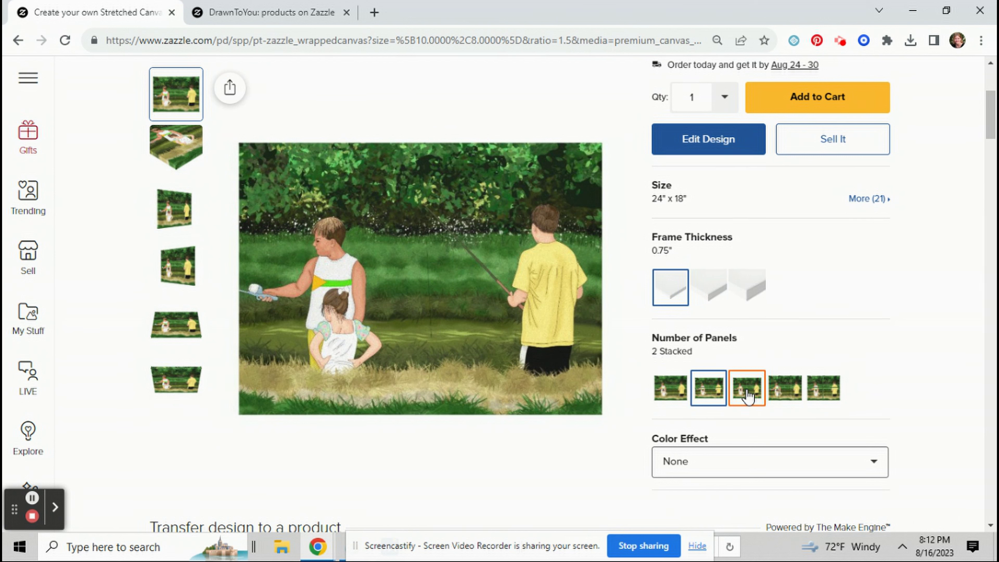
click(746, 393)
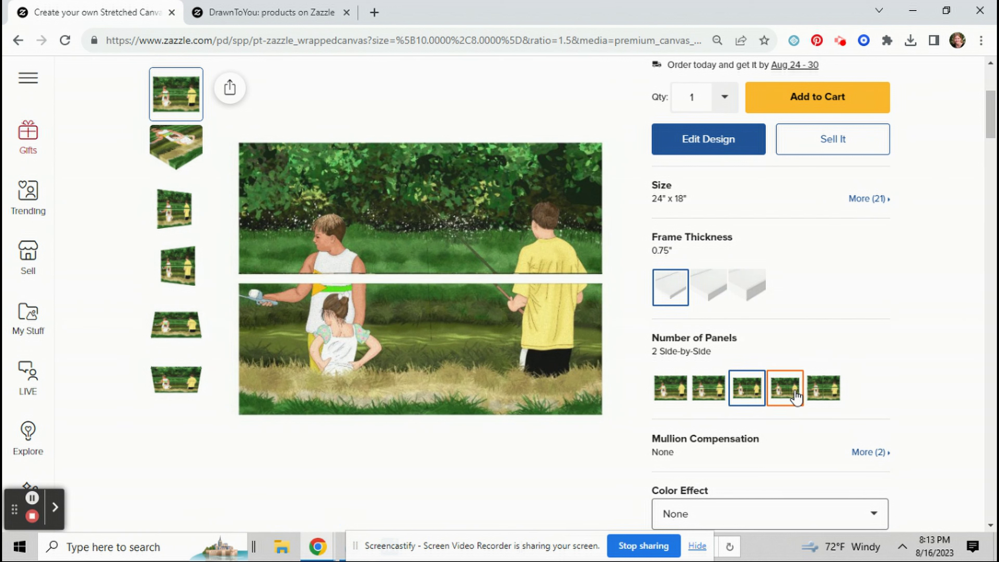
click(795, 395)
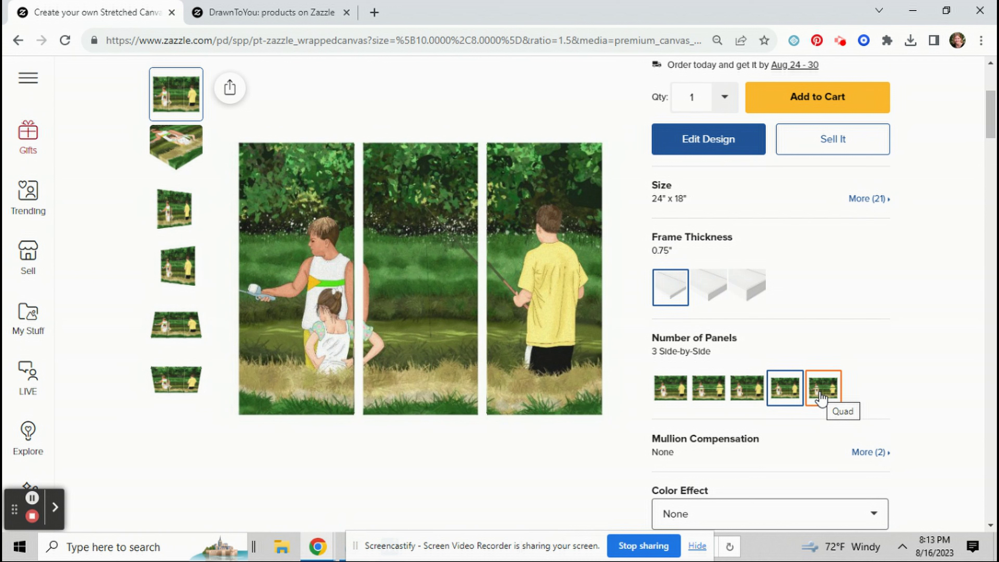
click(821, 399)
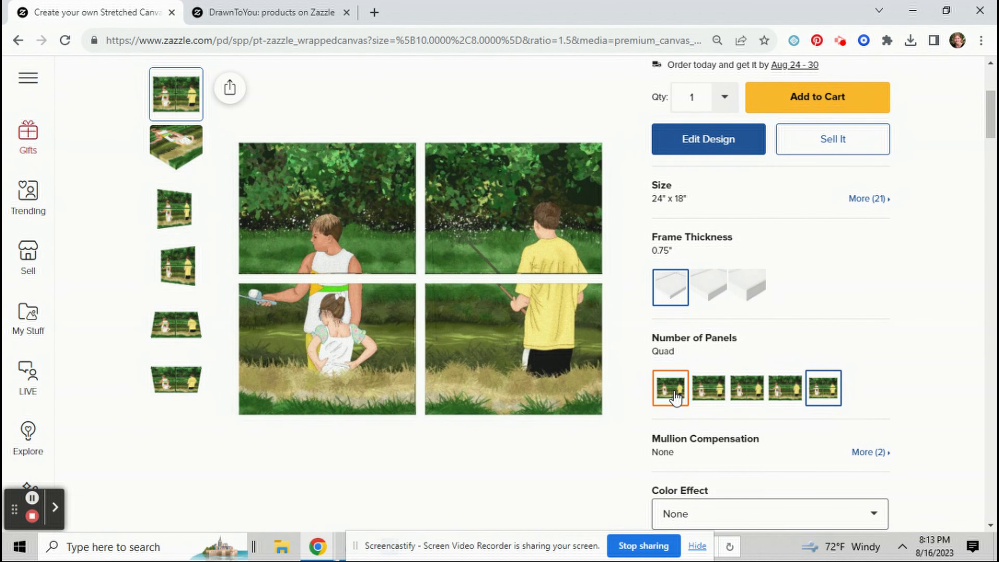
click(673, 389)
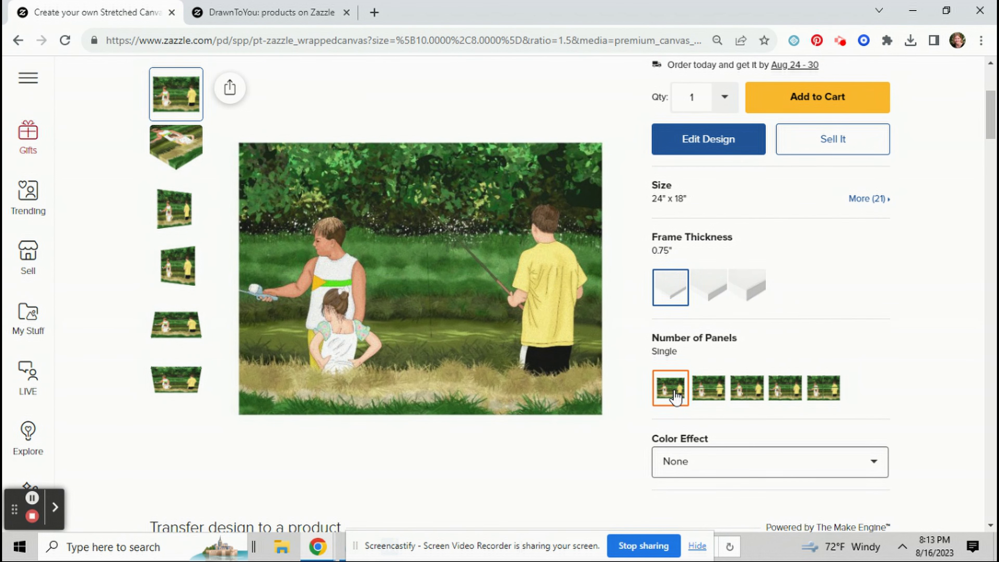
scroll(713, 366, up, 3)
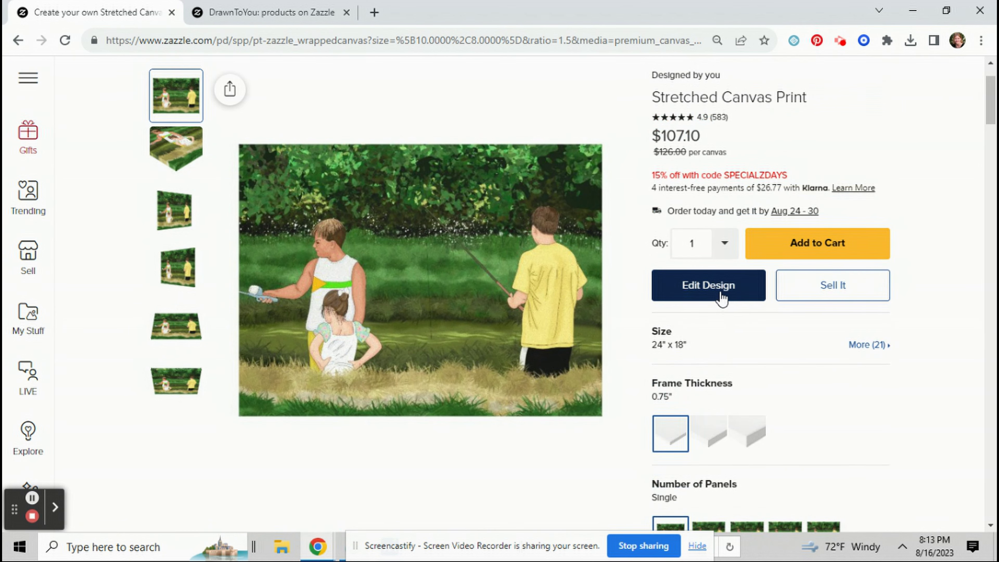
Step: Stretch the painting to fill the whole canvas and finish editing
click(698, 287)
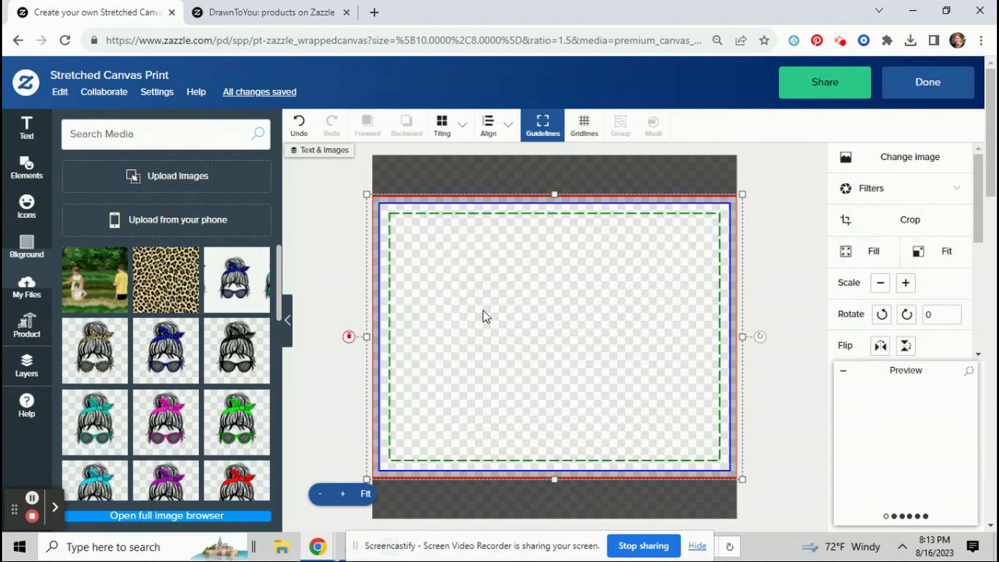
click(880, 255)
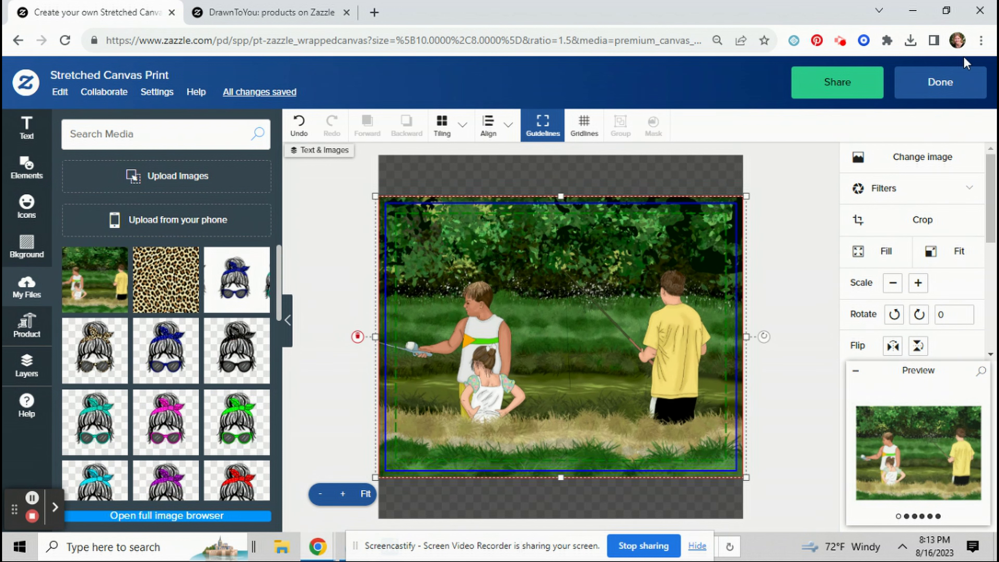
click(933, 93)
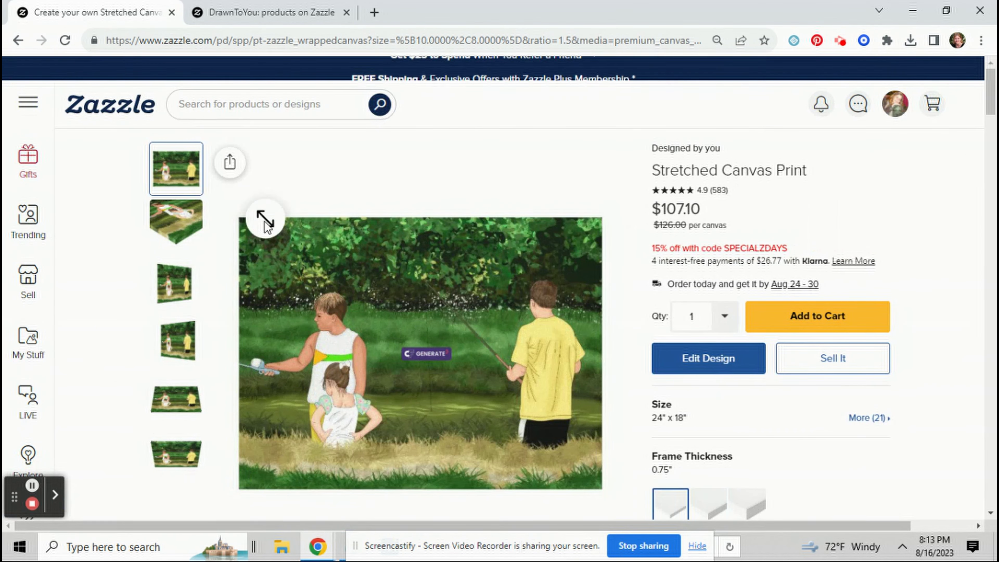
Step: Review the angled and top preview views, ending on the flat front view
click(176, 281)
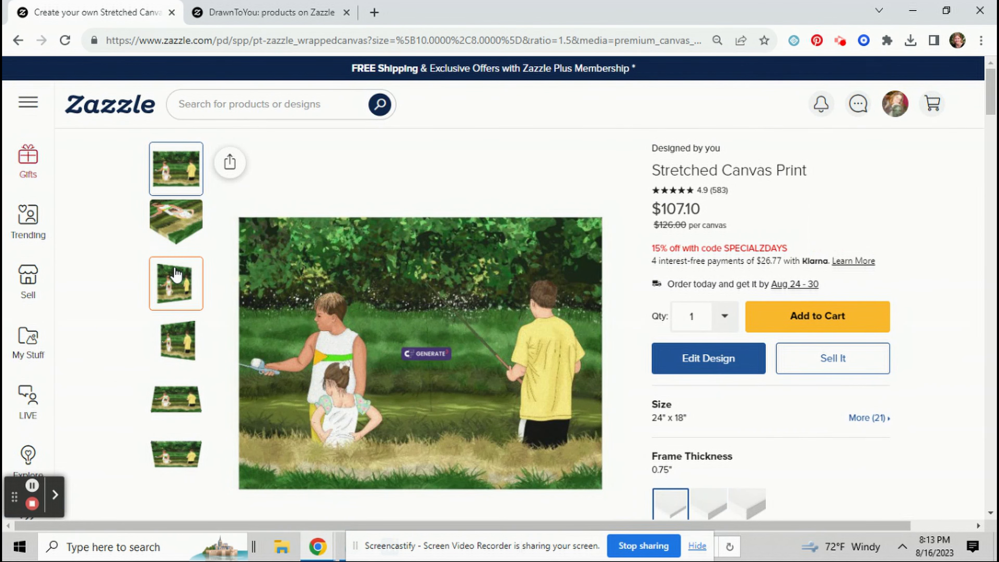
click(195, 227)
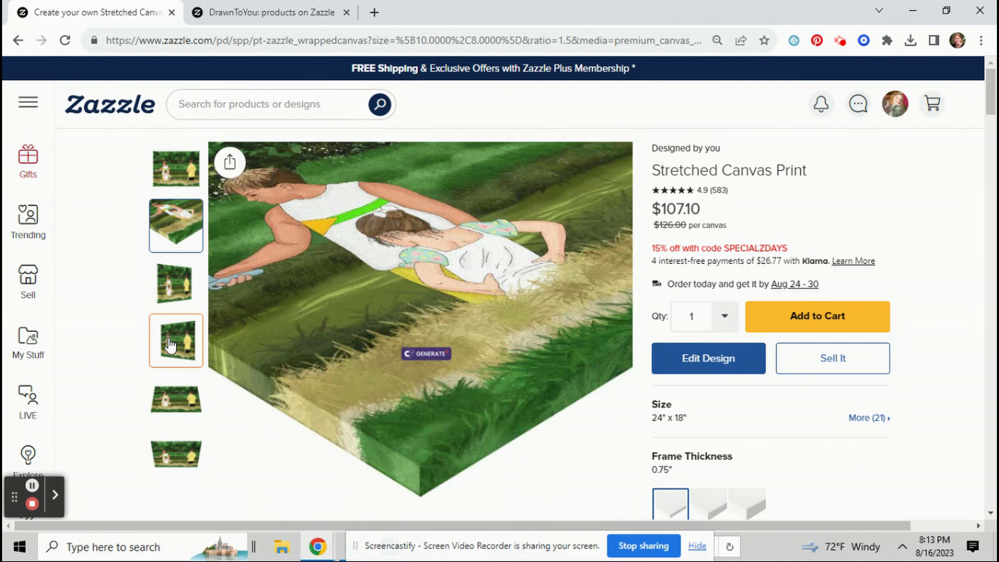
click(170, 339)
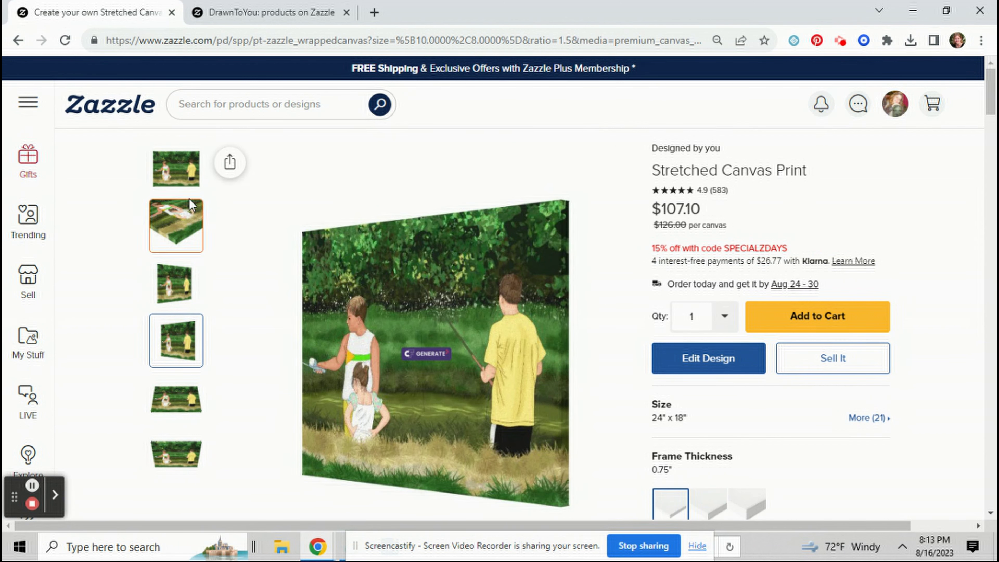
click(177, 165)
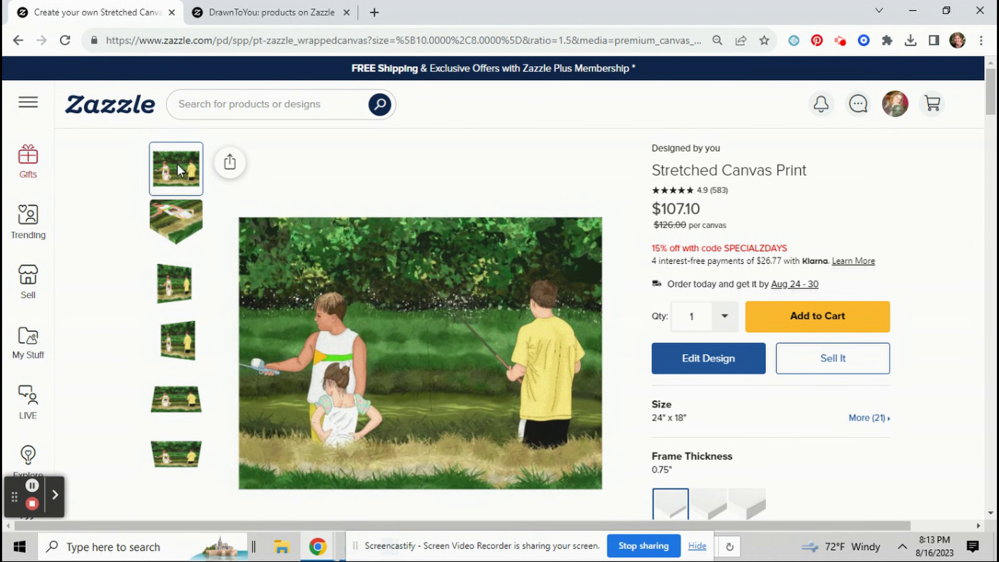
Step: Start the sale listing with the title 'Kids Fishing at the Local Pond'
click(843, 366)
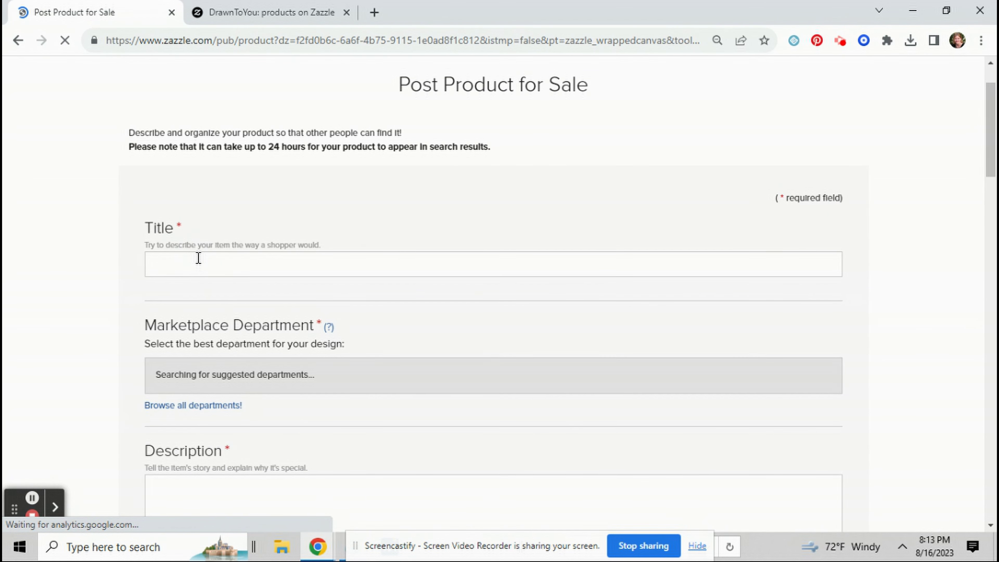
click(209, 260)
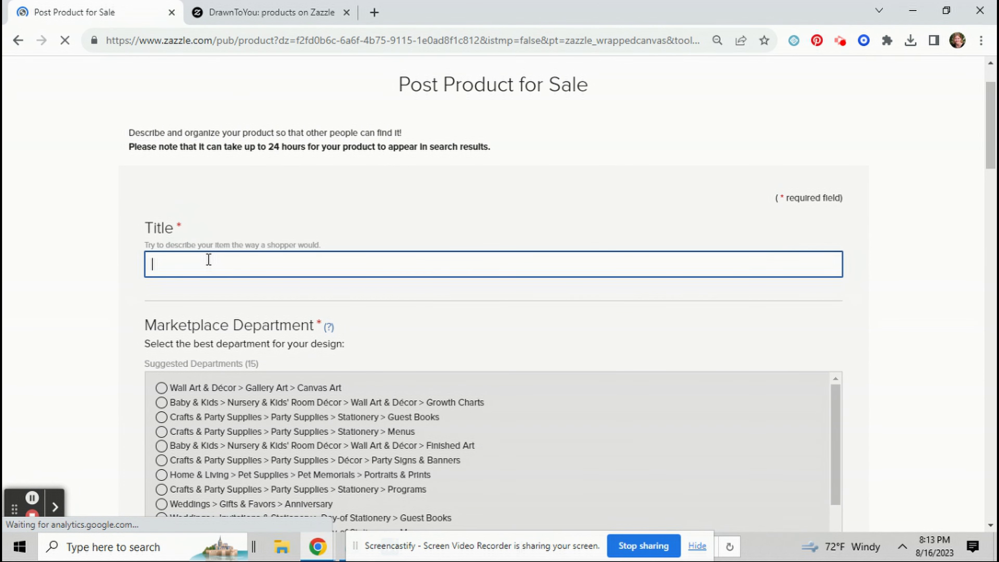
text(Kids)
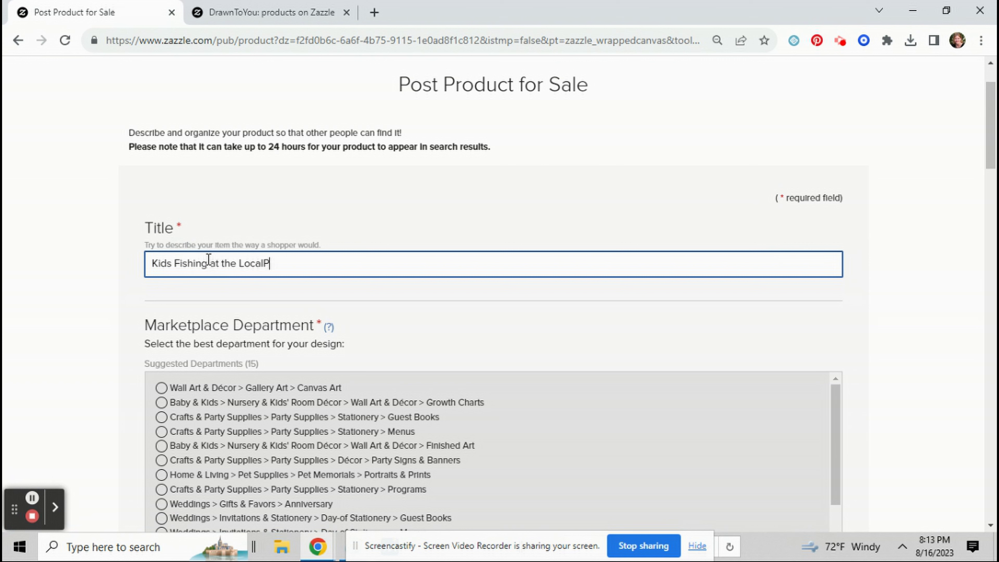
text(Fishing at the Local Pond)
Step: Set the marketplace department to Canvas Art
scroll(262, 280, down, 6)
click(323, 170)
scroll(323, 173, down, 1)
click(322, 167)
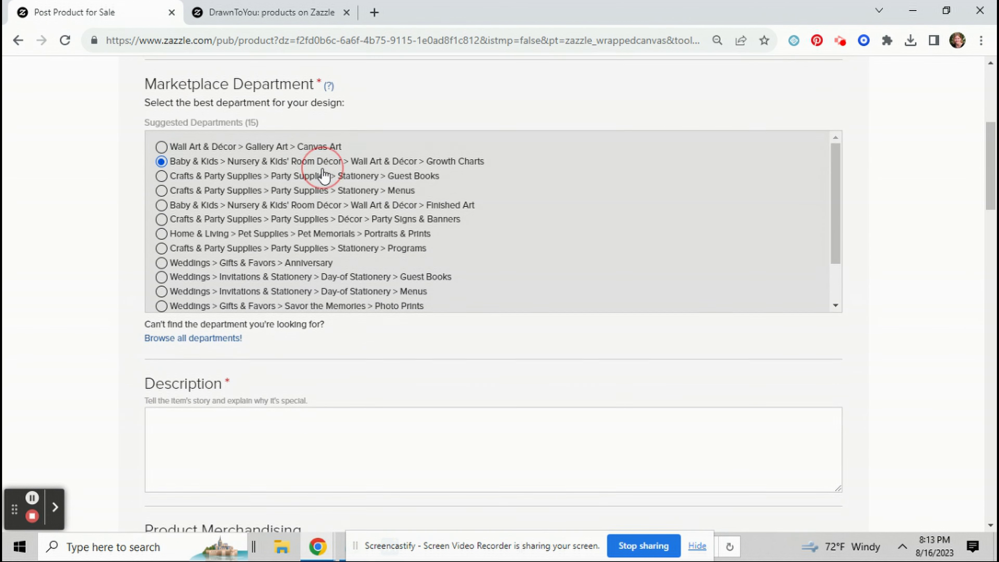
click(193, 153)
Step: Write the description 'Little kids fishing at the local pond while camping. Big brother showing…'
click(229, 230)
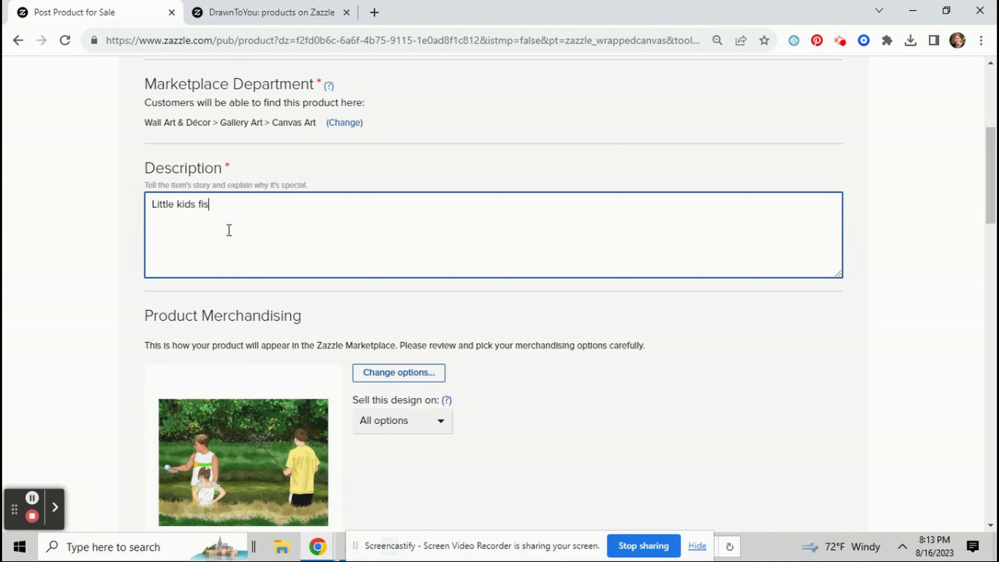
text(Little kids fishing at the local pond w)
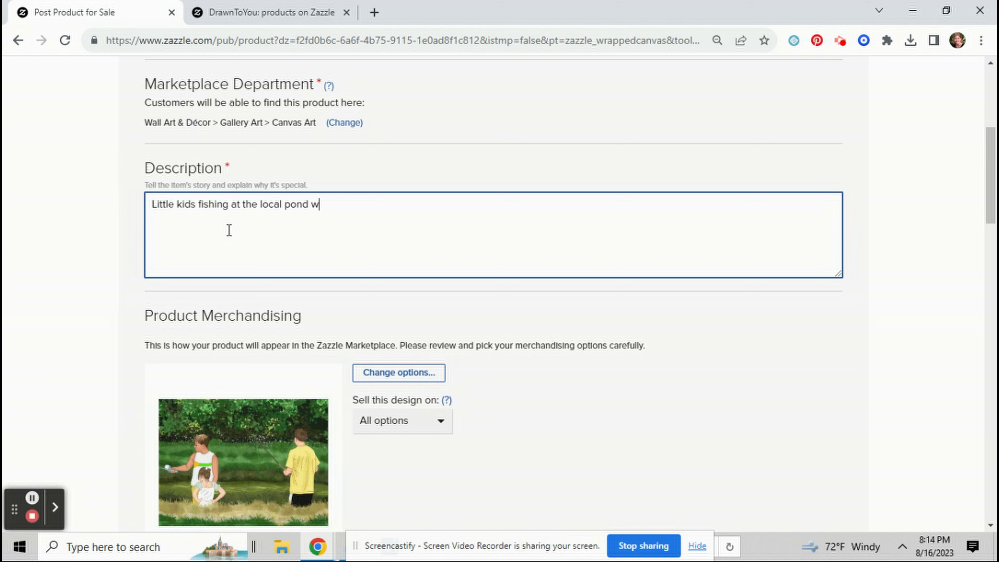
text(hile camping. Big brother s)
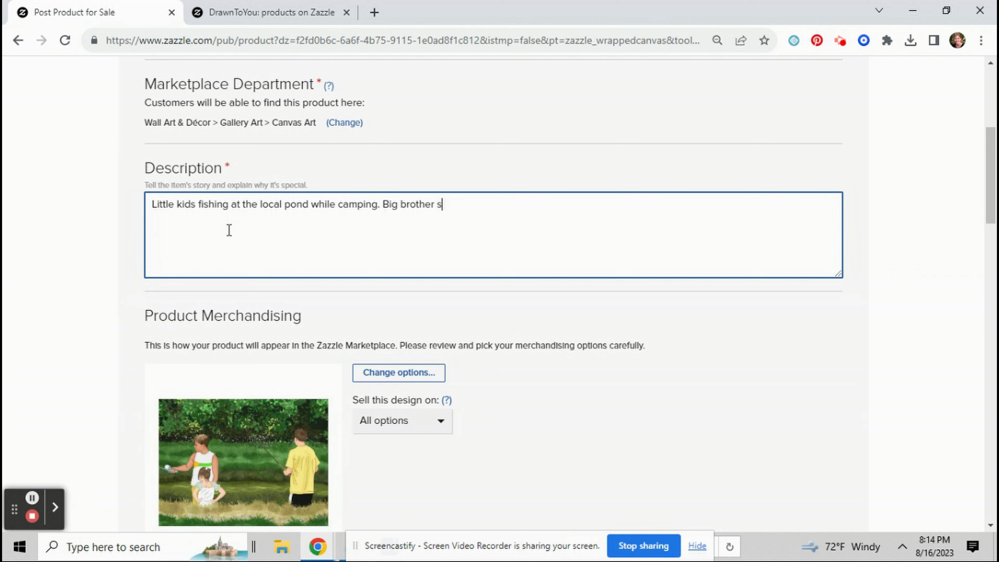
text(howing little sister how to fish.)
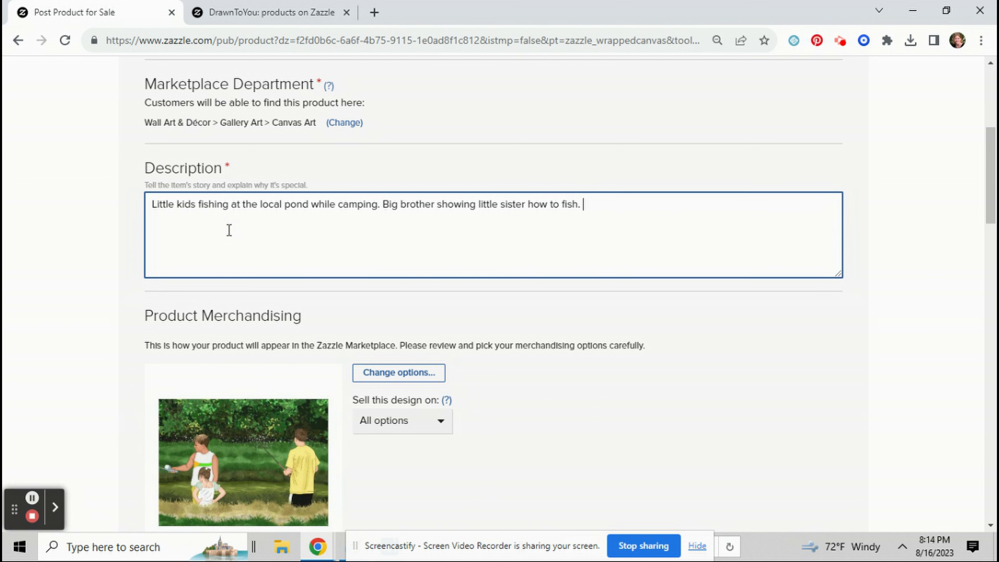
scroll(229, 230, down, 8)
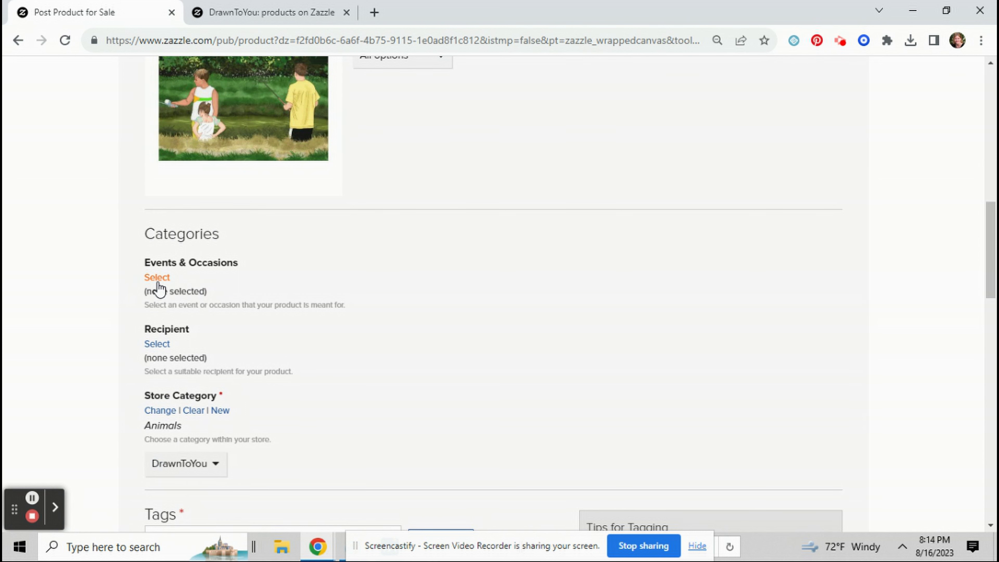
Step: Choose DrawnToYou as the store for this listing
scroll(218, 291, down, 2)
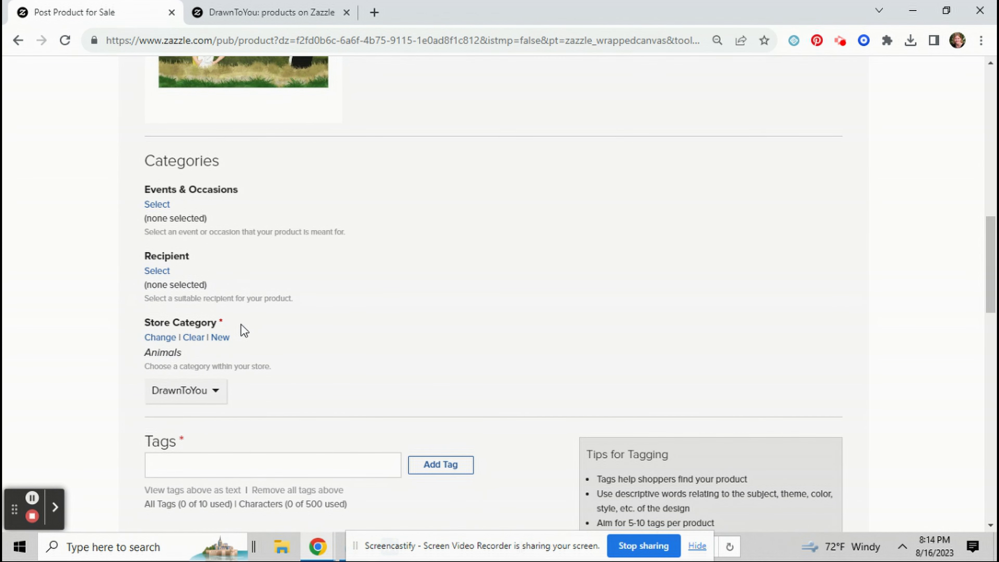
scroll(240, 328, down, 2)
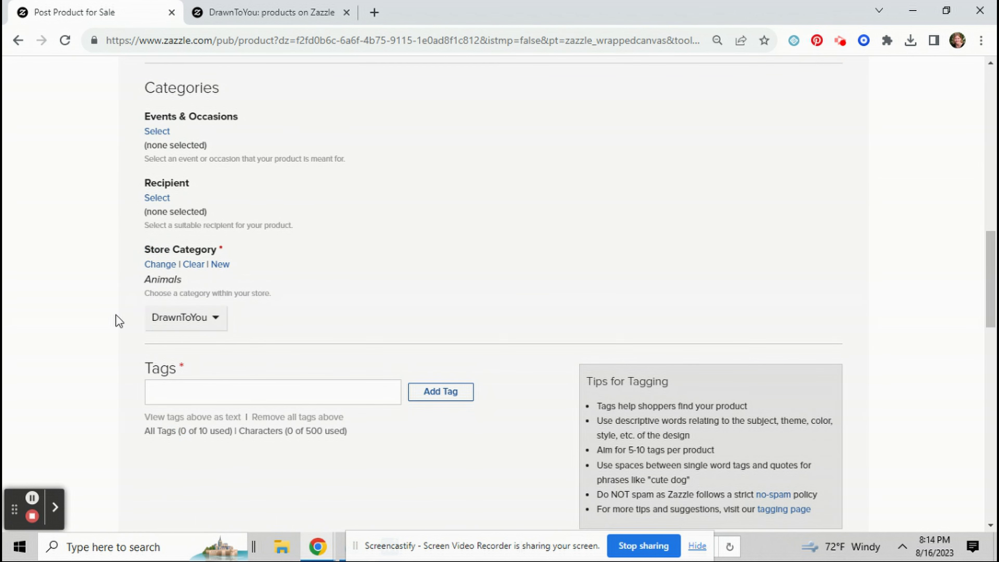
click(218, 321)
scroll(185, 431, down, 3)
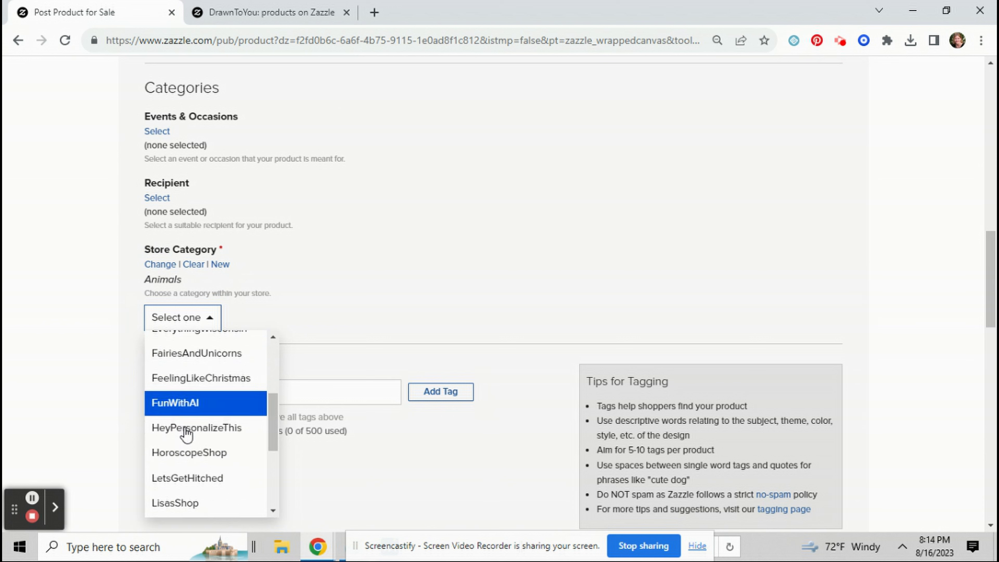
scroll(161, 480, up, 3)
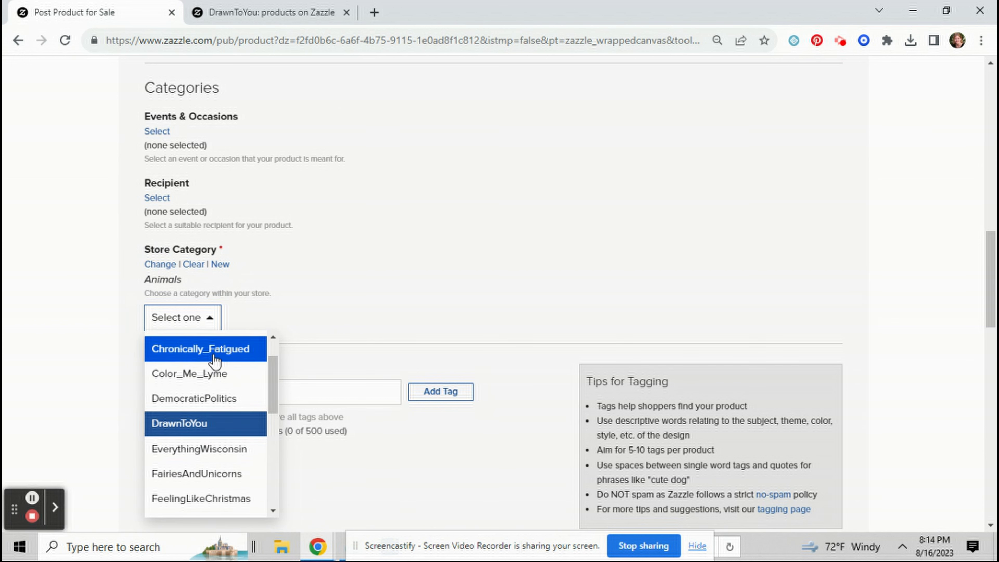
click(214, 426)
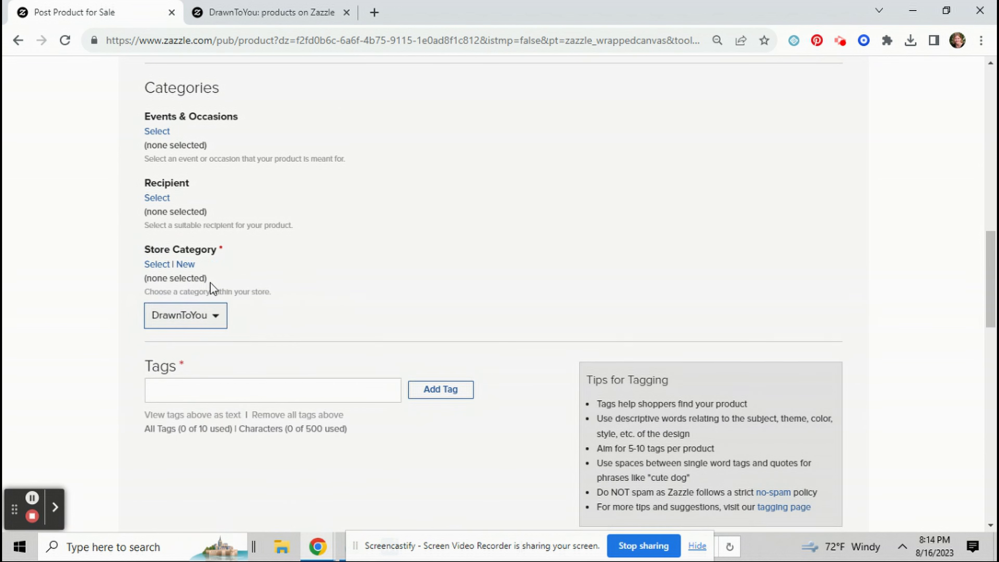
Step: Pick People as the store category and confirm it
click(156, 264)
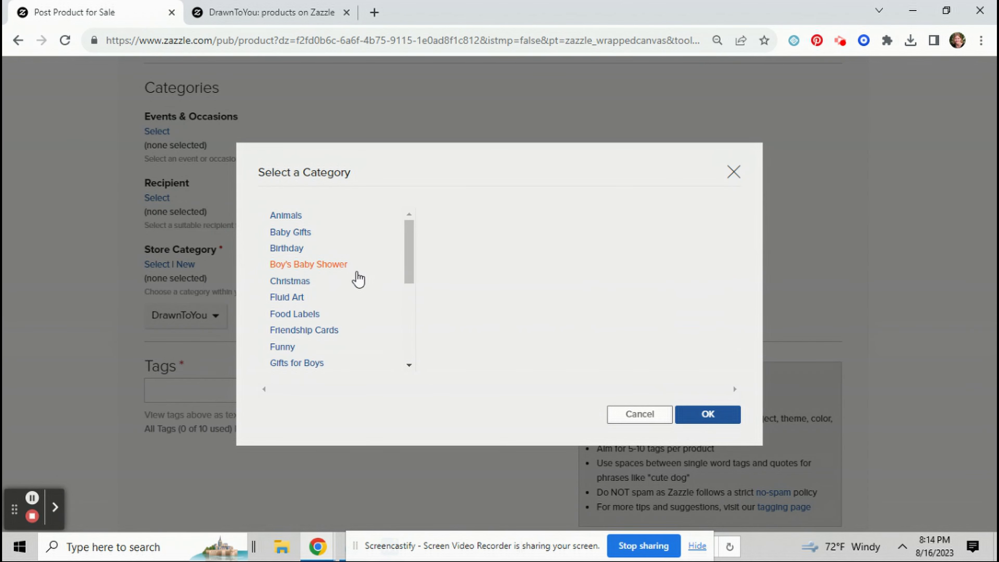
scroll(349, 262, down, 5)
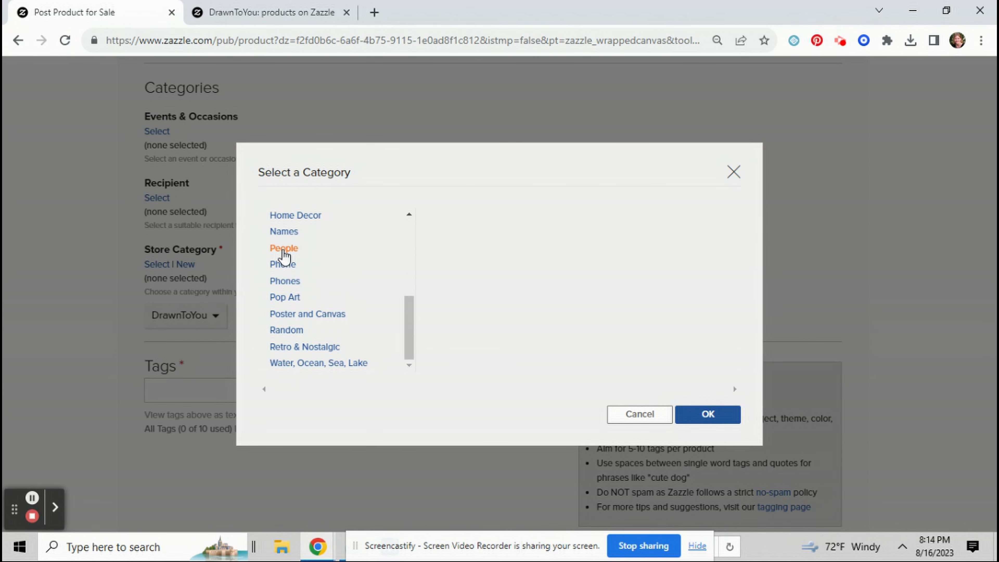
click(284, 251)
click(703, 418)
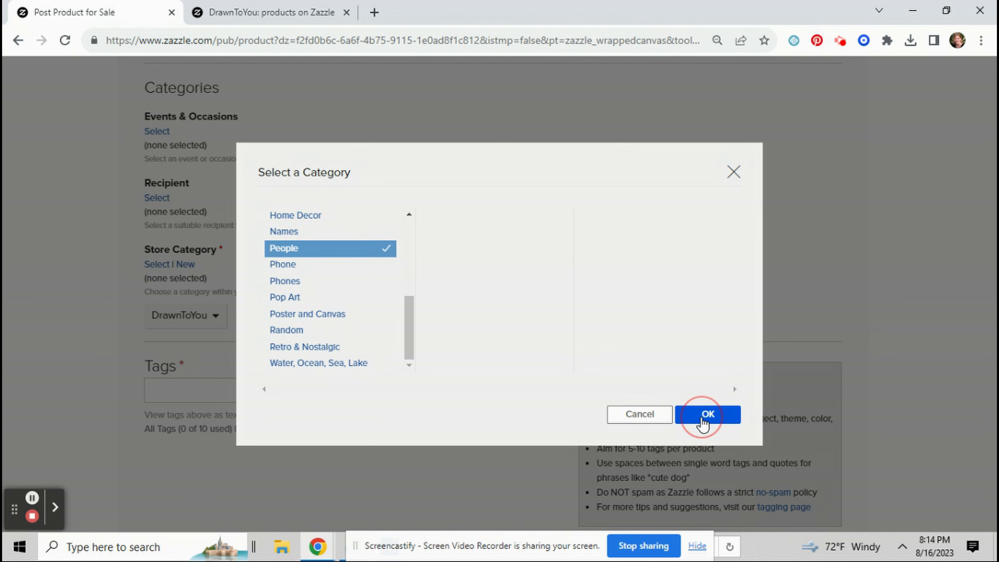
scroll(204, 314, down, 2)
click(192, 310)
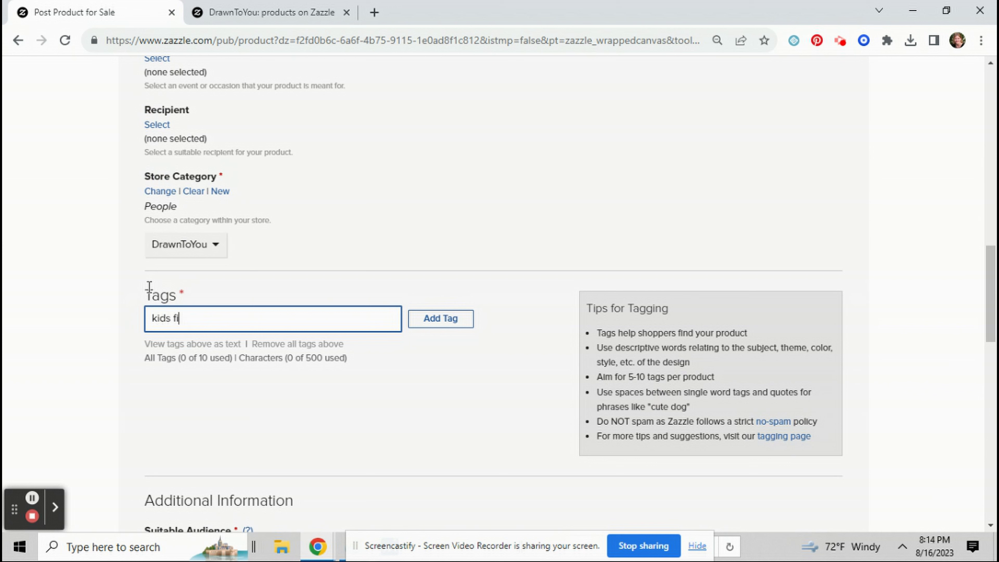
Step: Add comma-separated tags including kids fishing, camping, big brother, little sister, digital art, family art
text(kids fishing, fishing, fishing at a pond, water, lak)
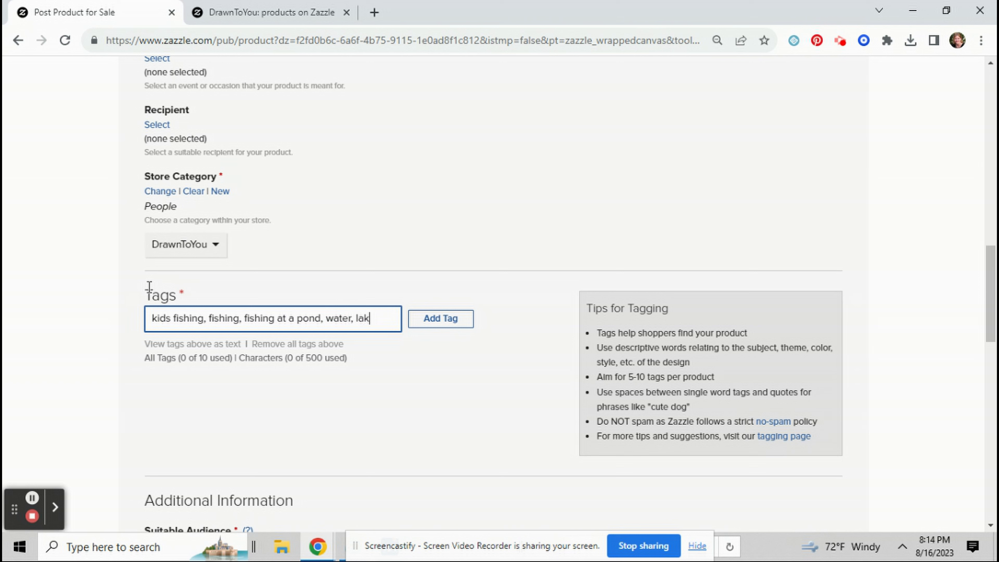
text(t, camping,)
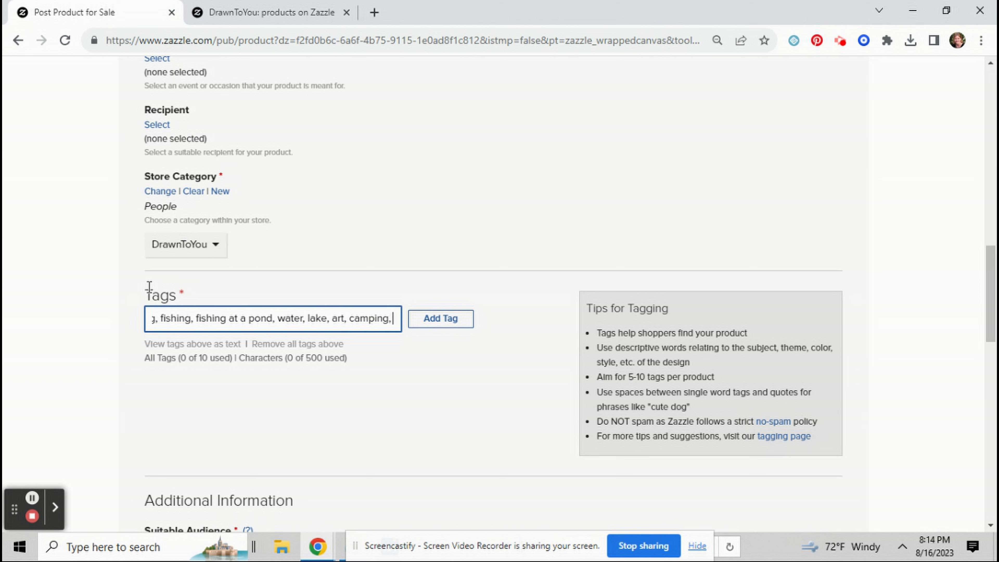
text( big brother)
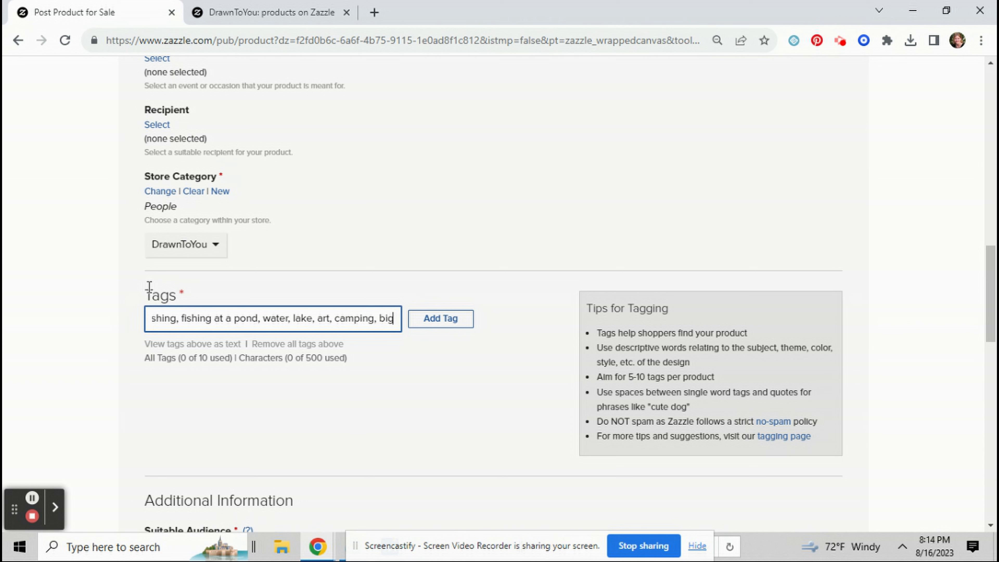
text(, little sister, )
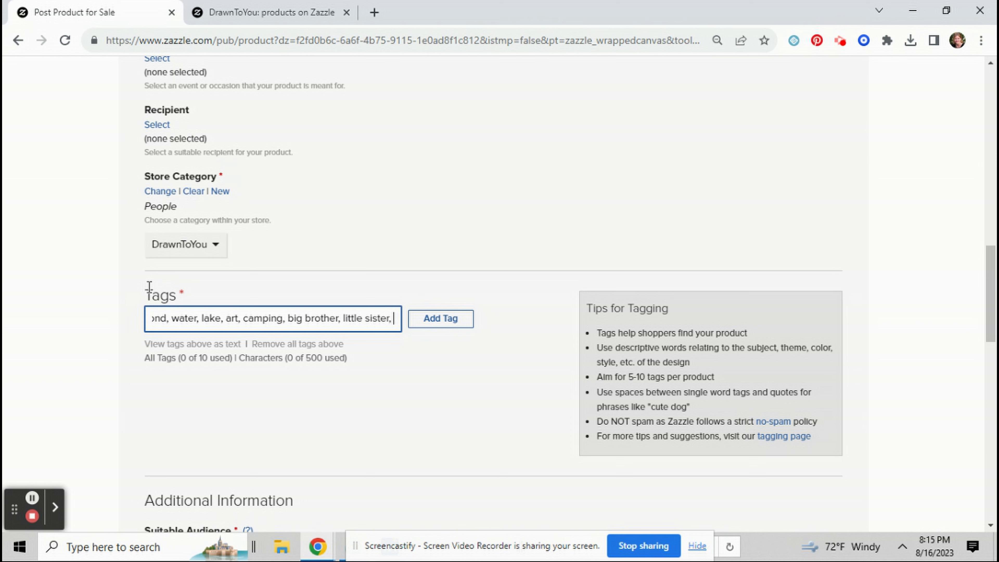
text(digital art,)
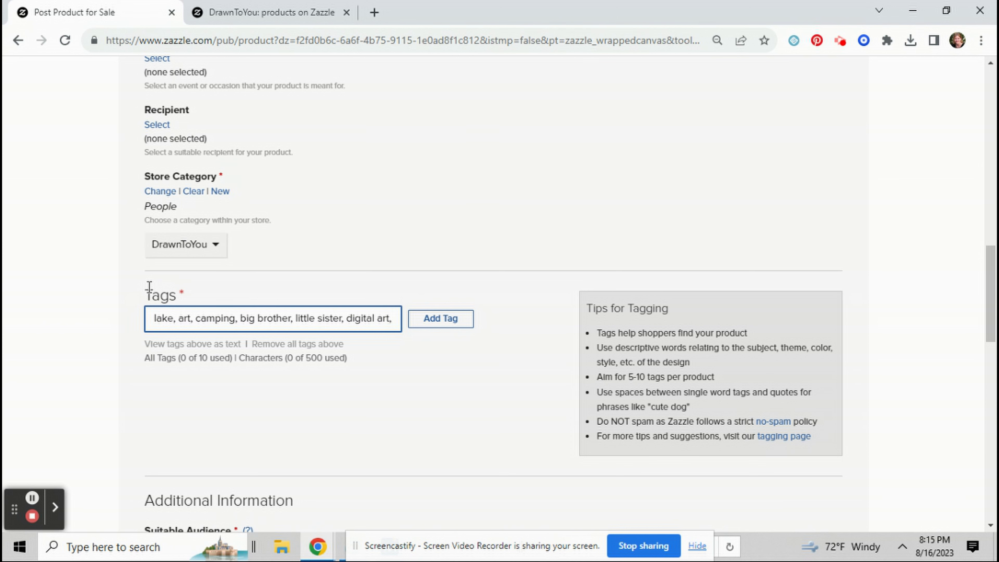
text( family art)
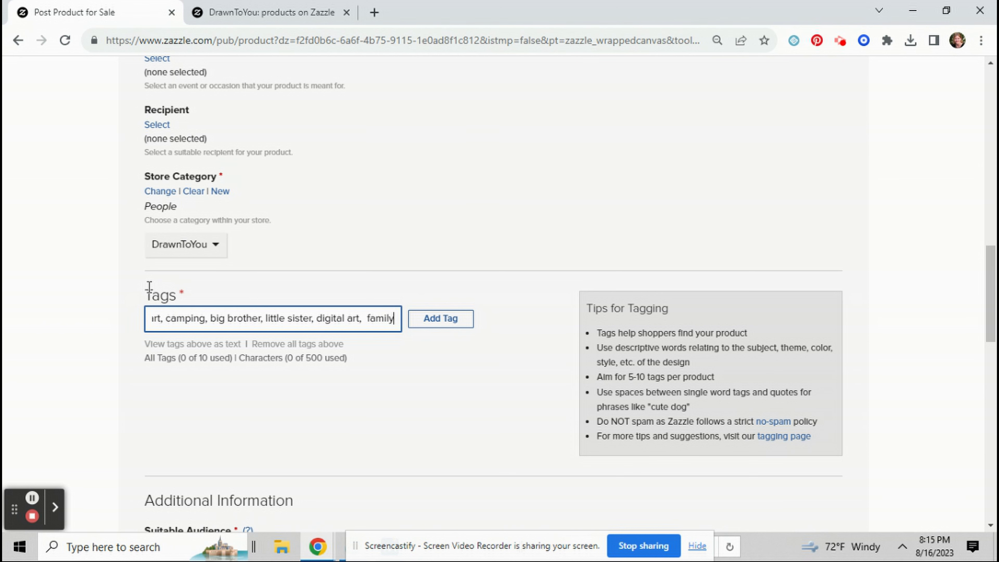
key(Return)
scroll(147, 283, down, 5)
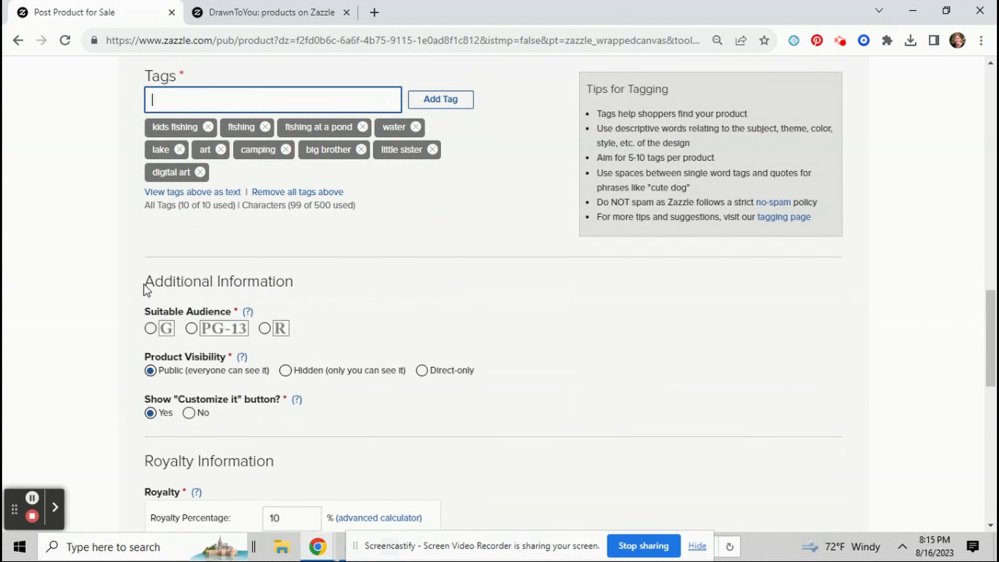
Step: Rate the canvas print G, accept the publishing agreement, and post it for sale
click(151, 258)
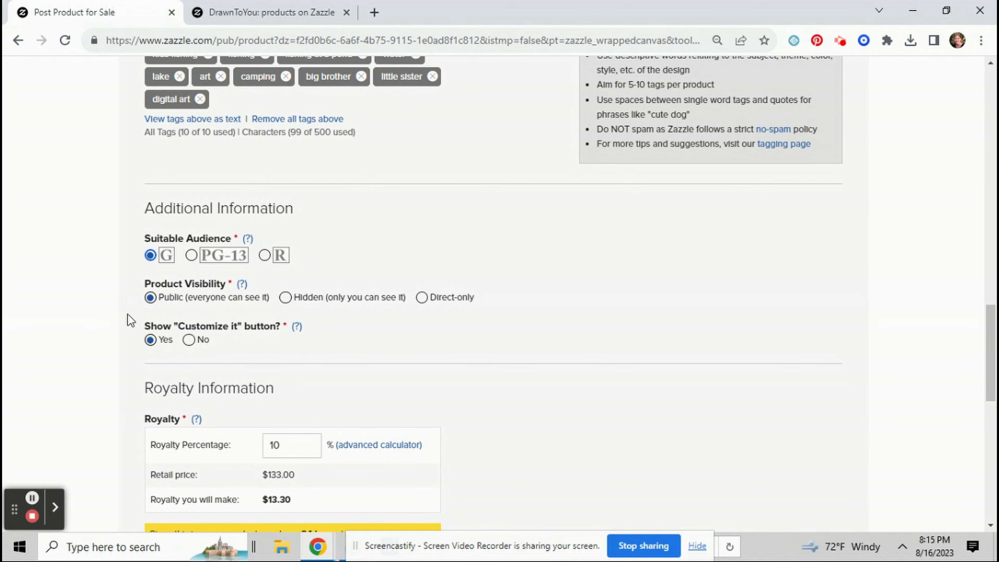
scroll(164, 276, down, 3)
scroll(165, 274, down, 2)
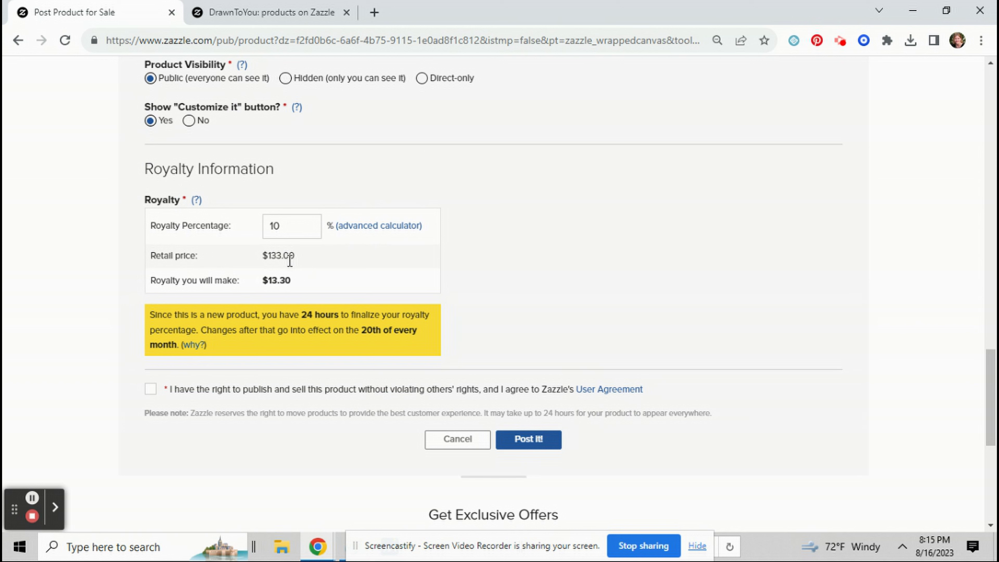
click(150, 393)
click(522, 443)
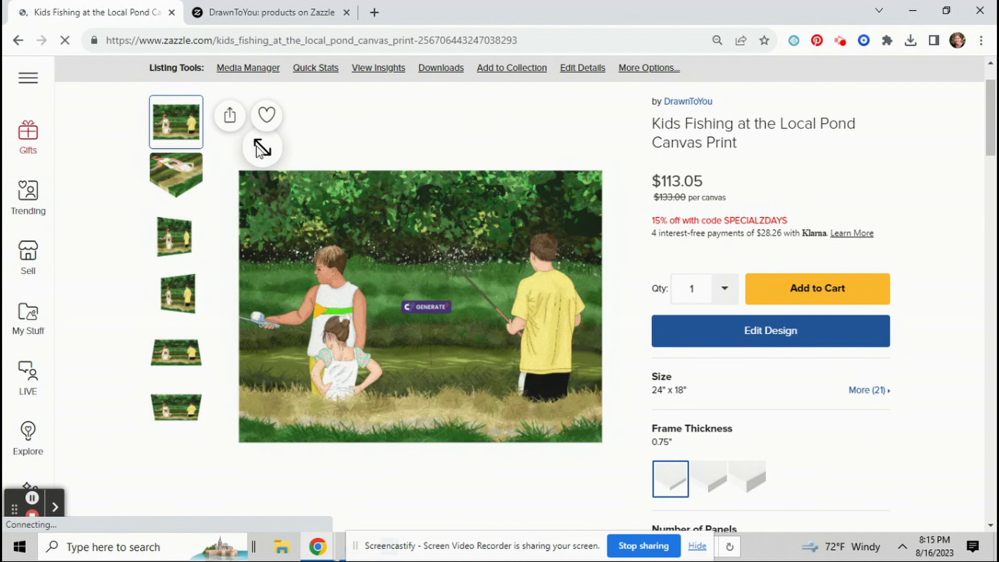
click(232, 126)
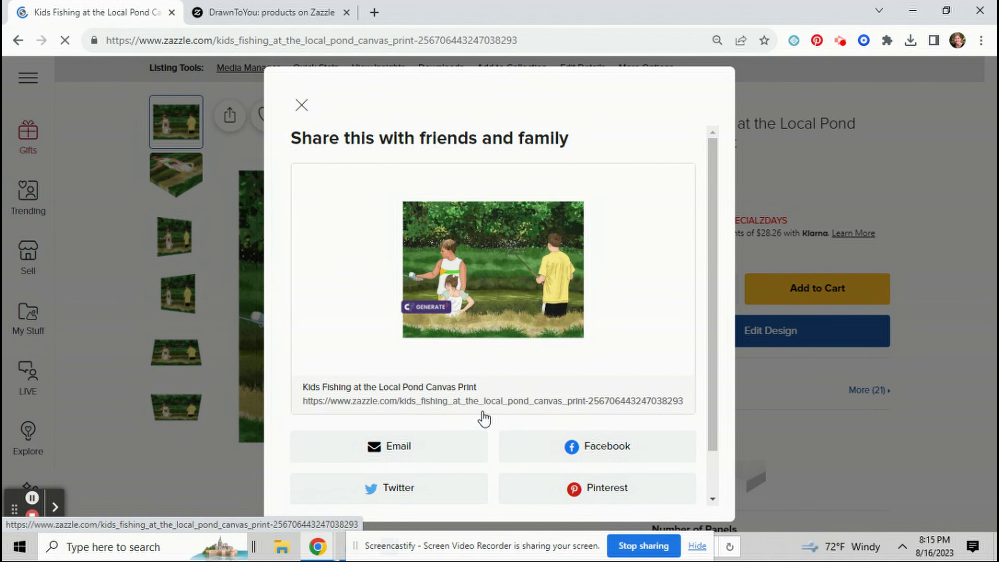
Step: Save the canvas print as a pin on the 'art' Pinterest board, then close sharing
scroll(482, 433, down, 2)
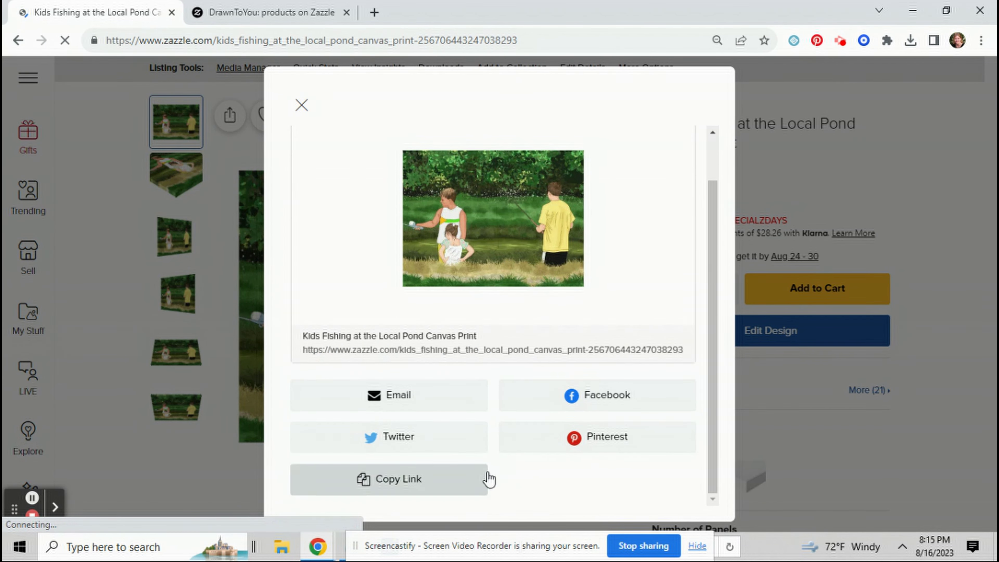
click(570, 437)
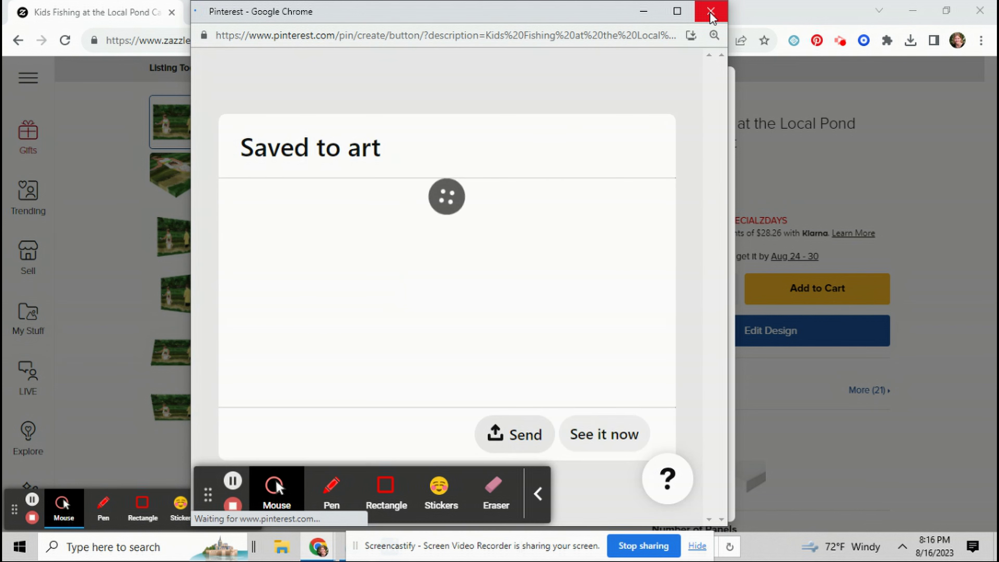
click(711, 16)
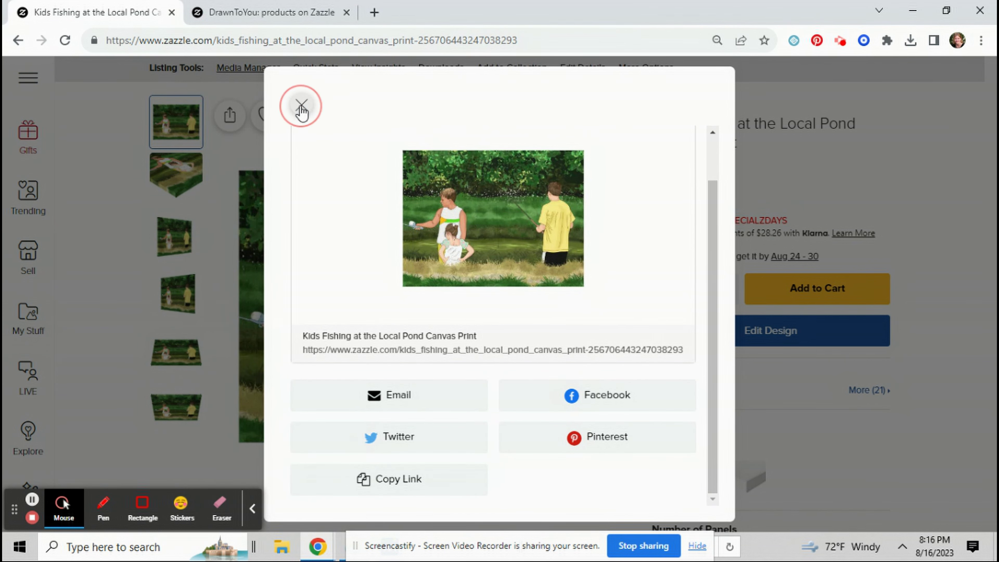
click(301, 106)
scroll(373, 354, down, 2)
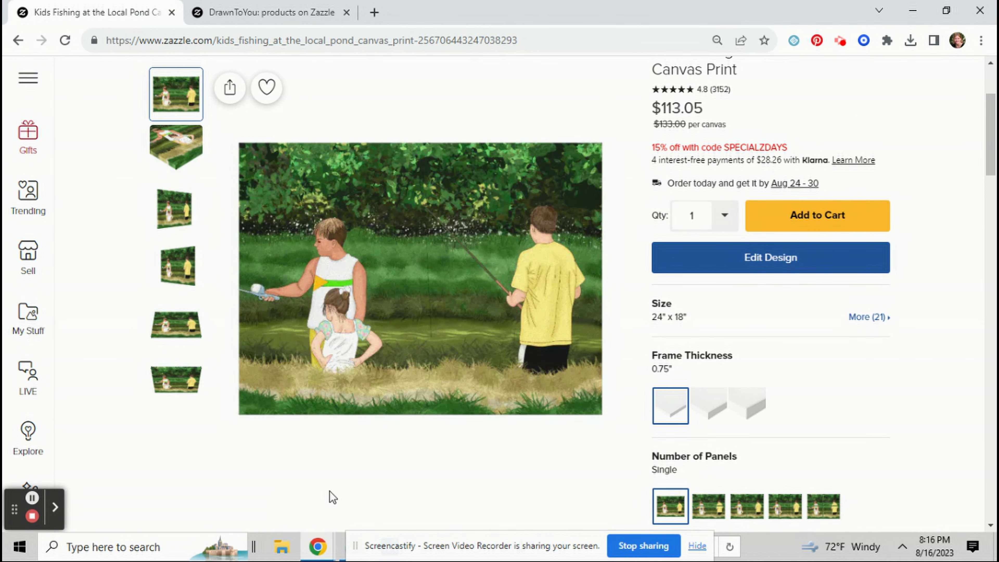
mouse_move(325, 490)
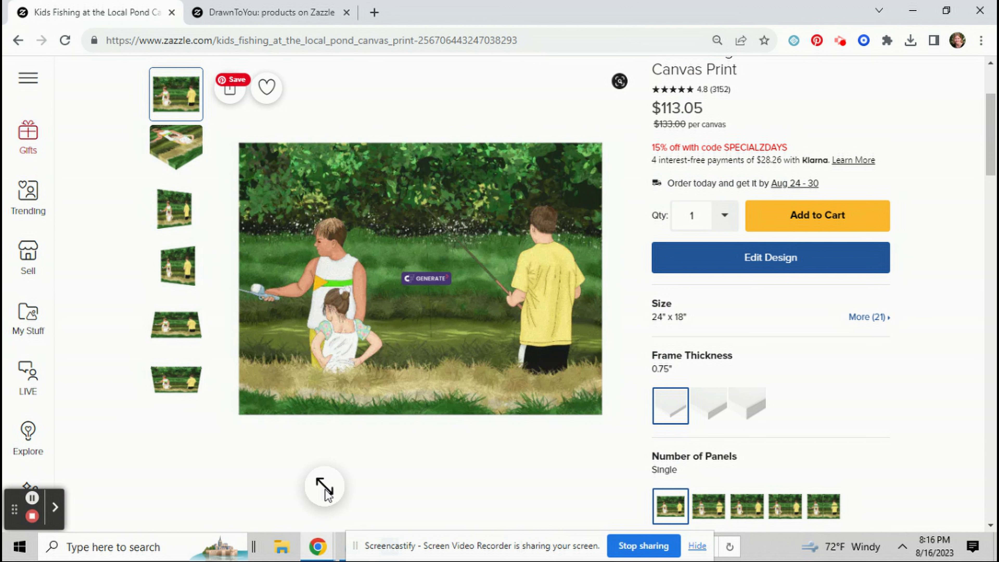
Step: Transfer the kids fishing design onto a Poster from 'Transfer design to a product'
scroll(319, 409, down, 2)
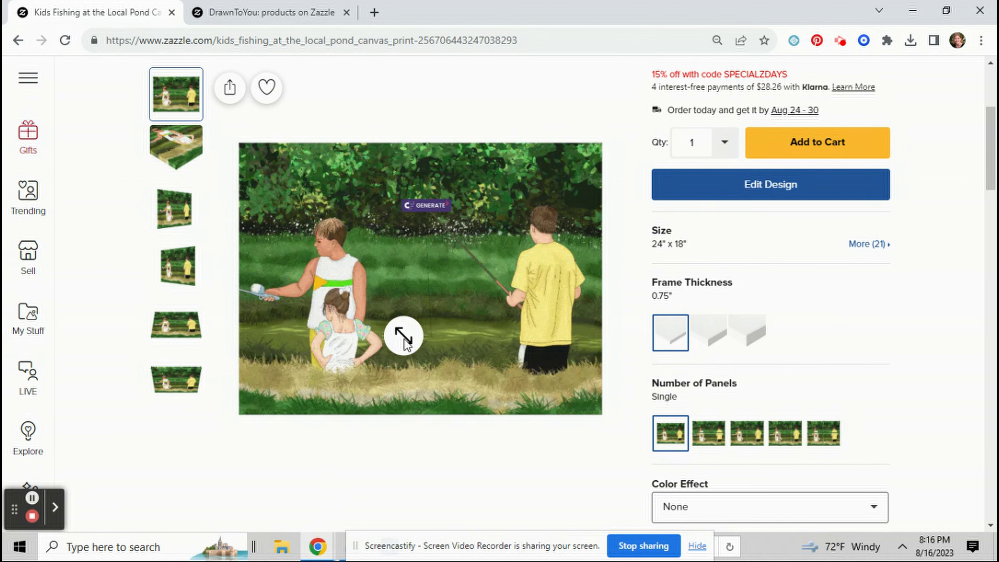
scroll(404, 338, down, 2)
scroll(404, 338, down, 14)
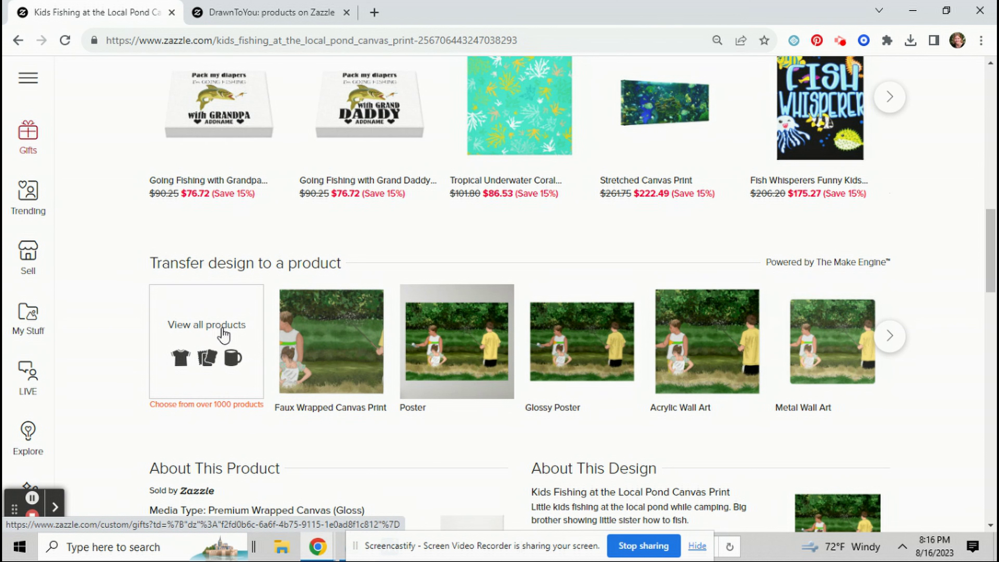
click(459, 349)
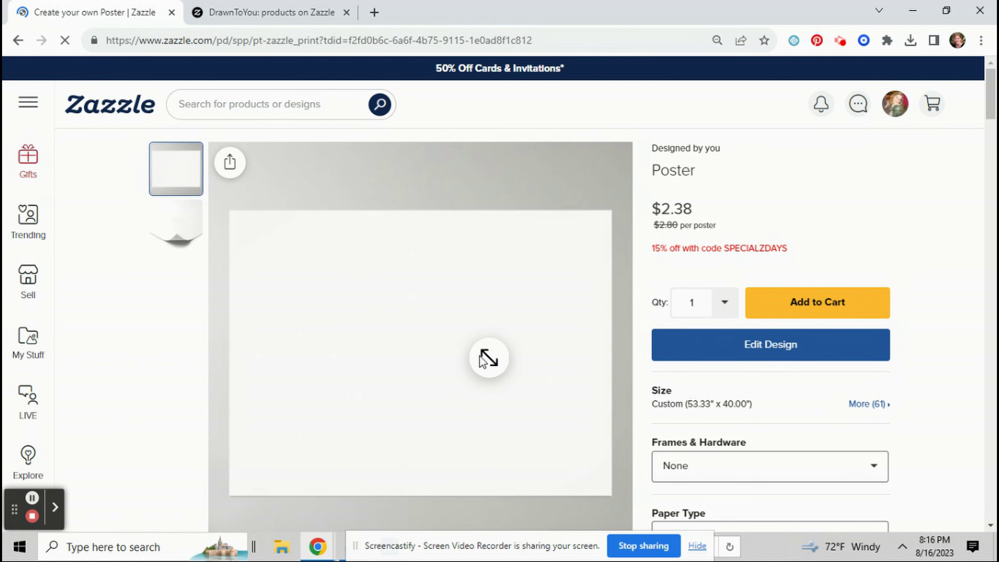
Step: Set the poster size to 30"x24" from the size list
scroll(477, 356, down, 2)
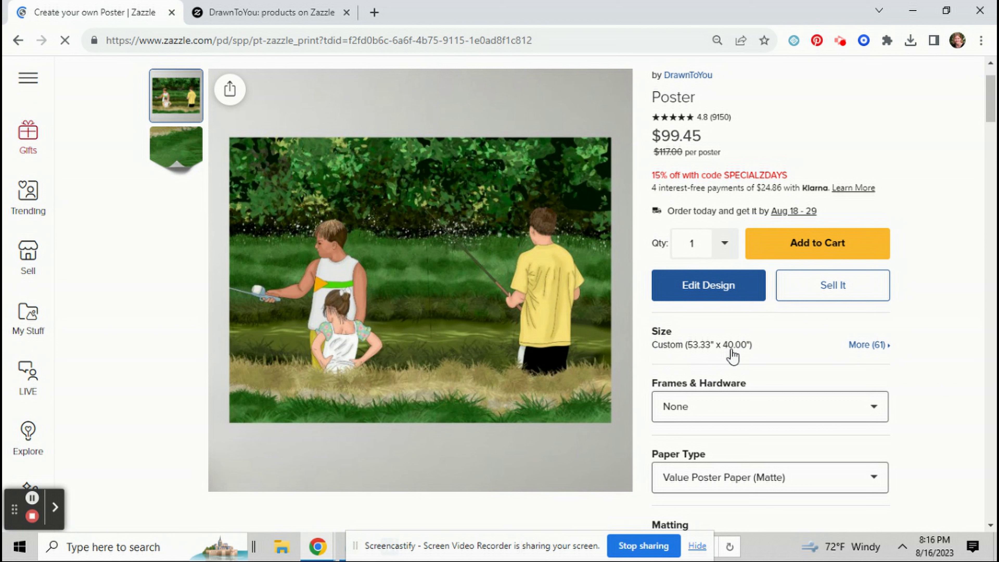
click(751, 350)
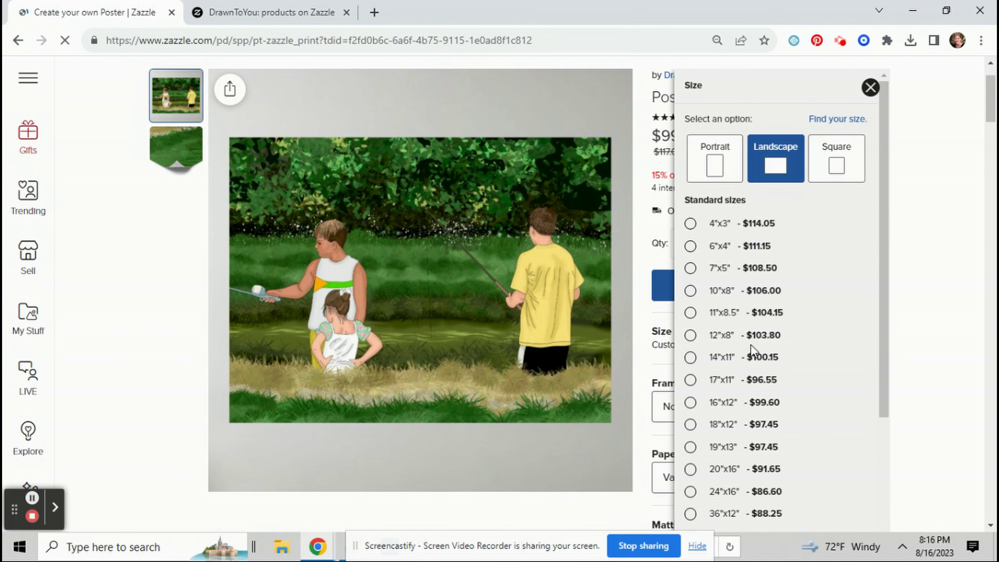
scroll(748, 385, down, 3)
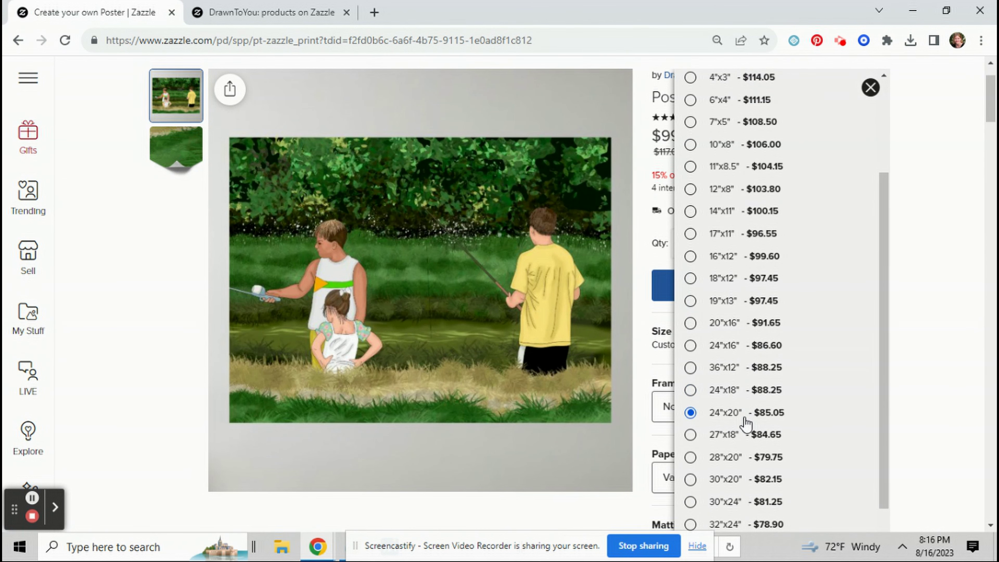
click(742, 436)
scroll(741, 441, down, 2)
click(741, 437)
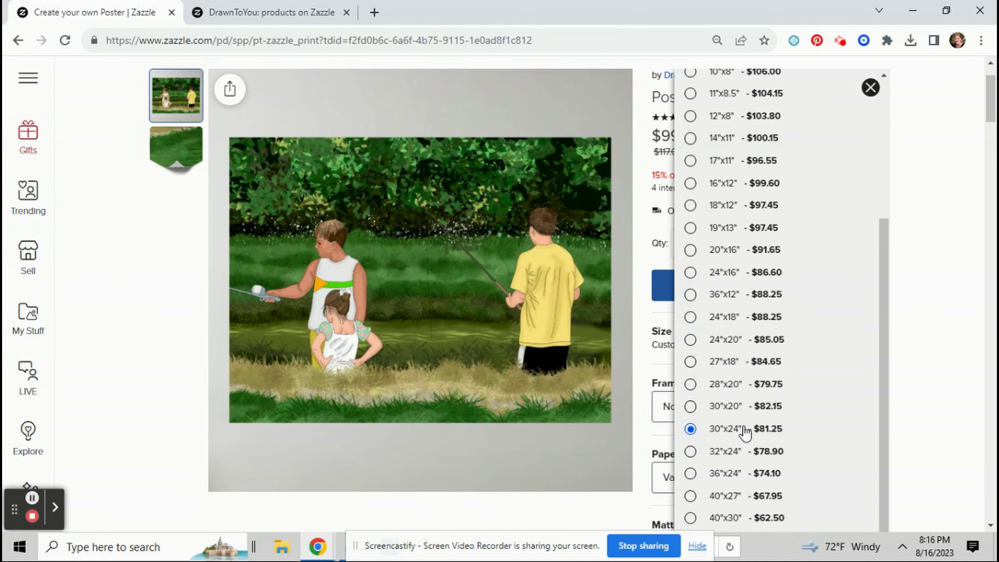
click(737, 407)
click(690, 384)
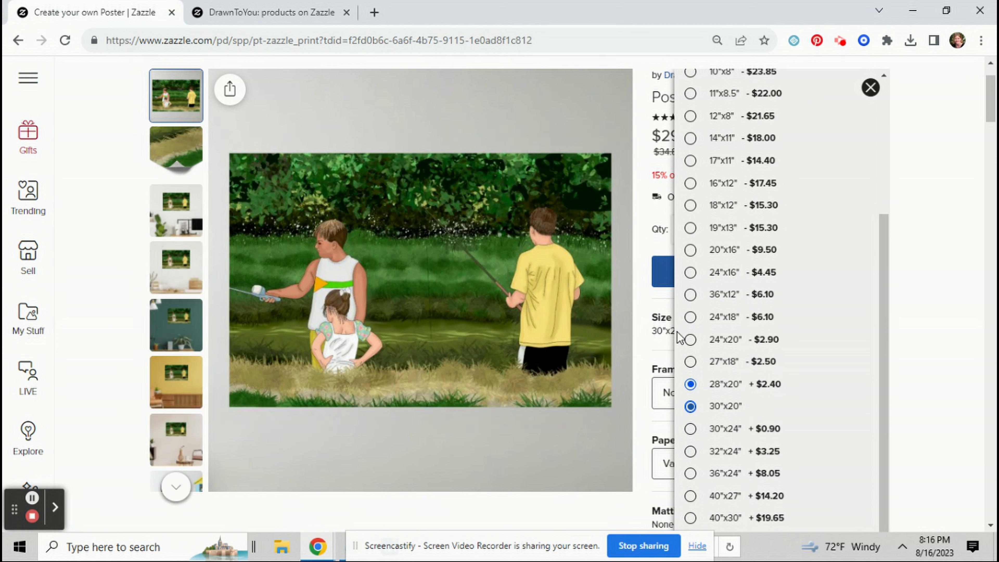
Step: Make the kids fishing painting fill the whole 30"x24" poster in the design editor
click(657, 285)
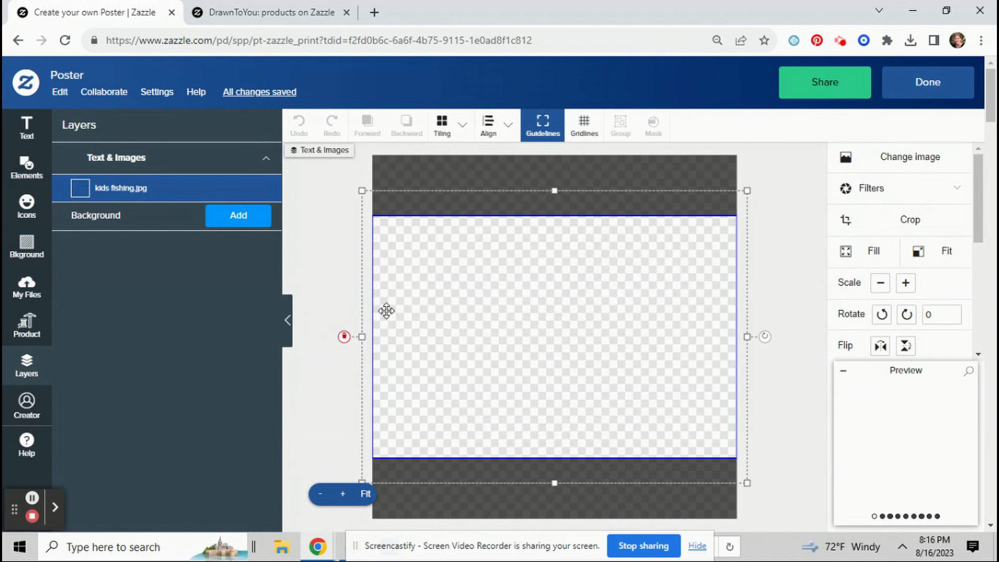
click(891, 263)
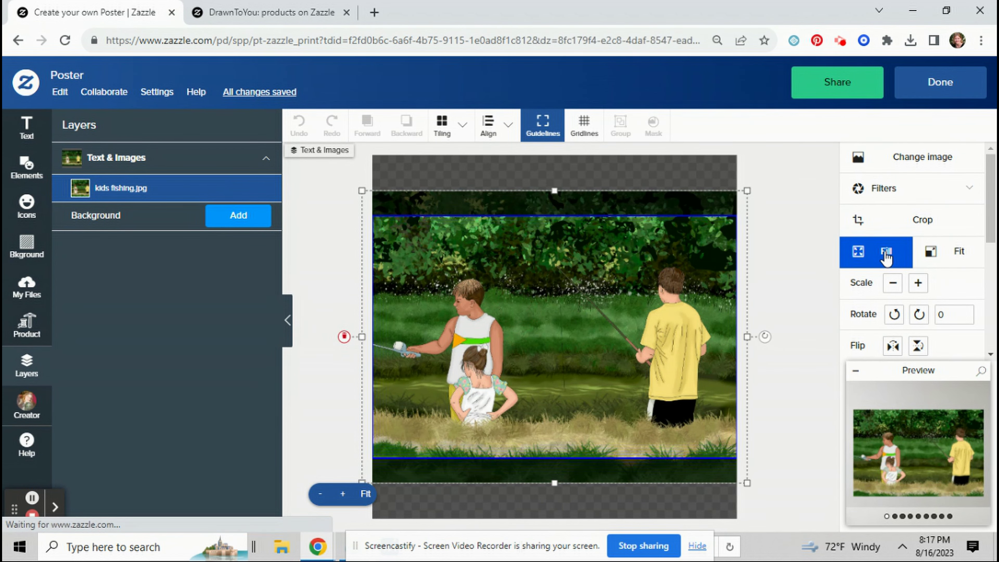
click(924, 92)
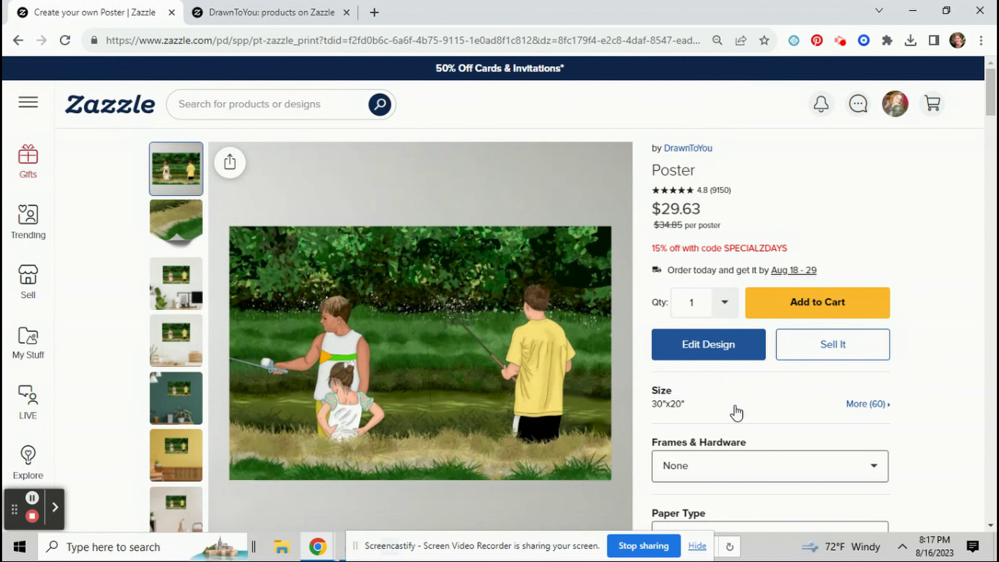
scroll(733, 413, down, 2)
click(724, 339)
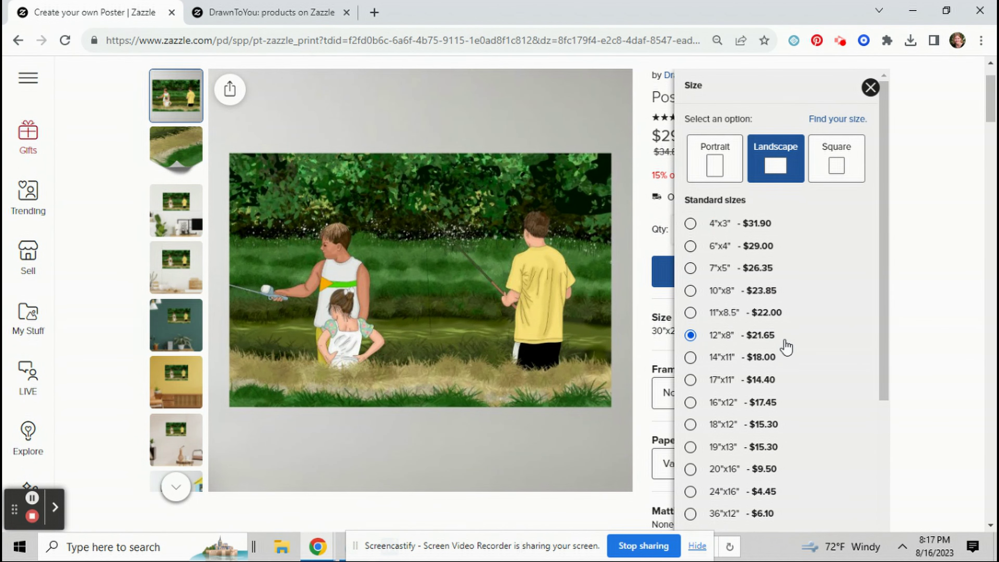
scroll(778, 389, down, 5)
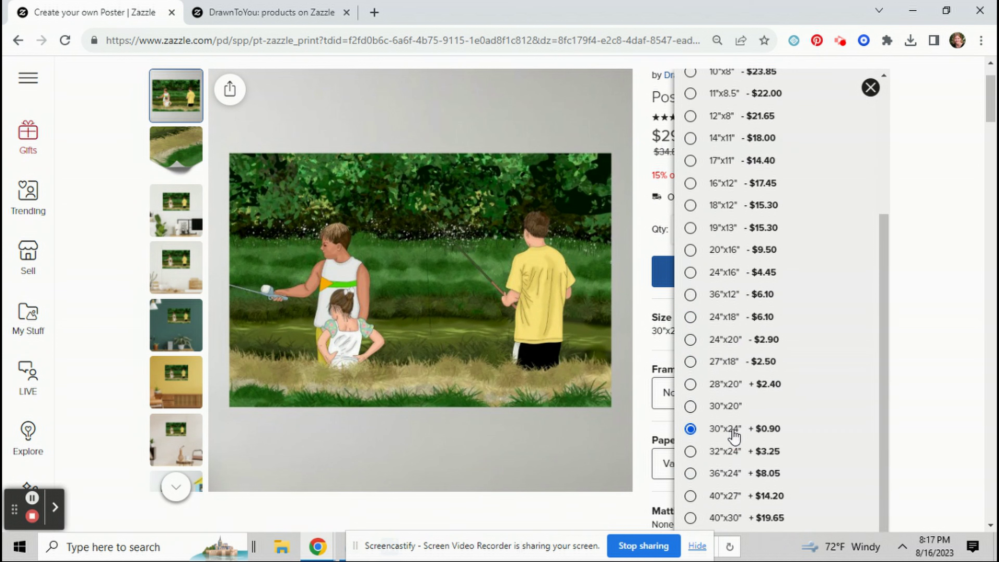
click(664, 277)
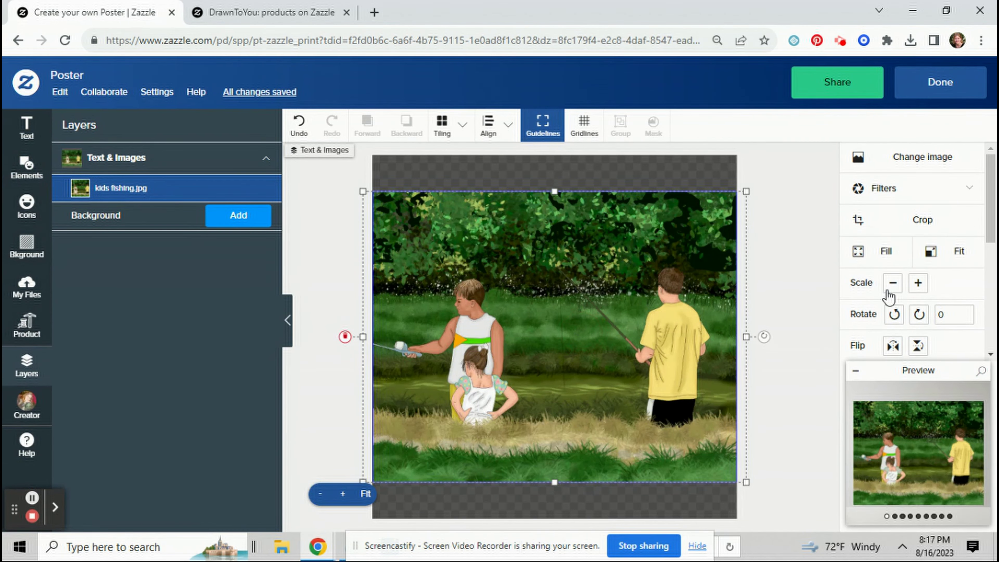
click(887, 263)
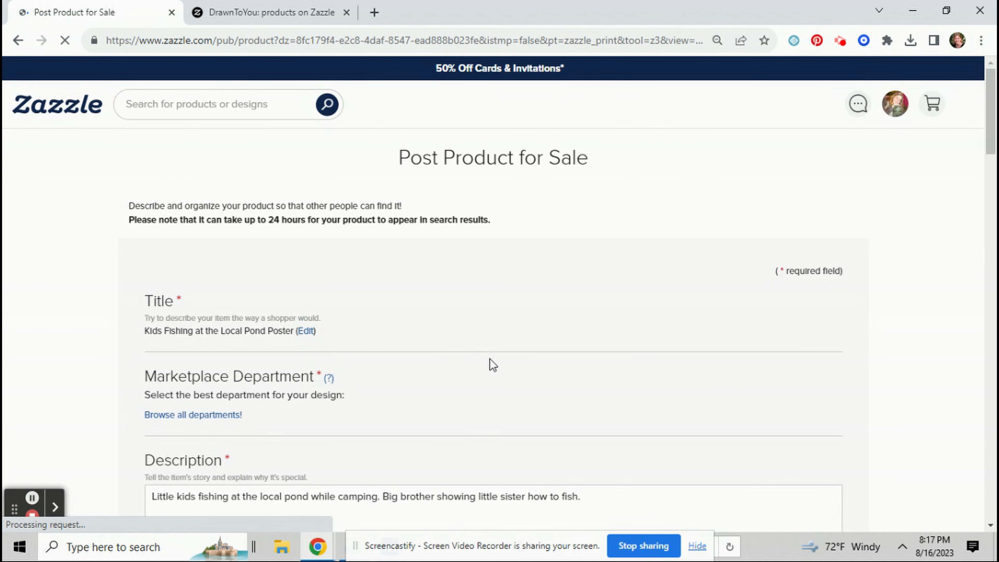
Step: Set the department to Kids Posters and add 'Fishing poster.' to the description's end
scroll(249, 274, down, 2)
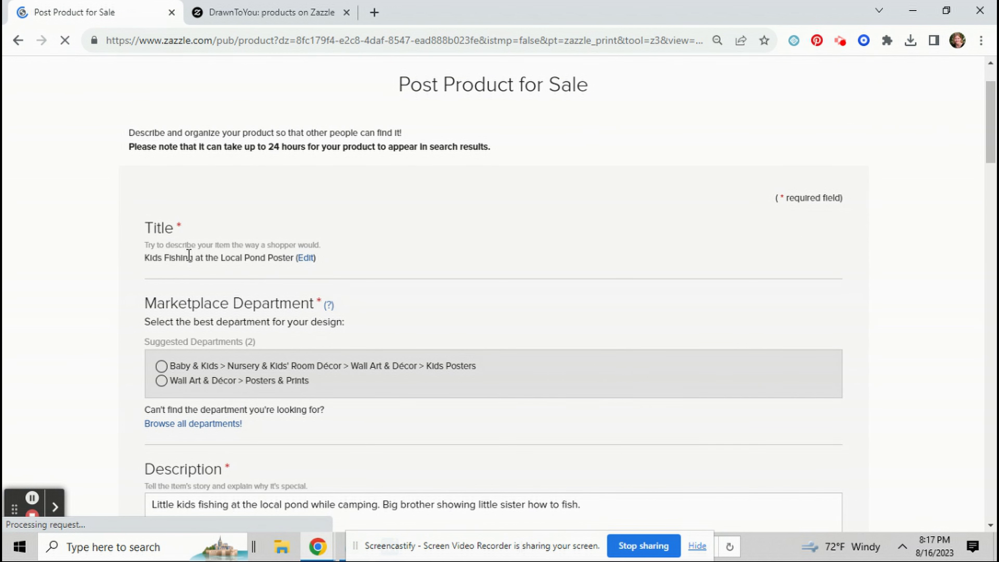
click(191, 366)
click(159, 366)
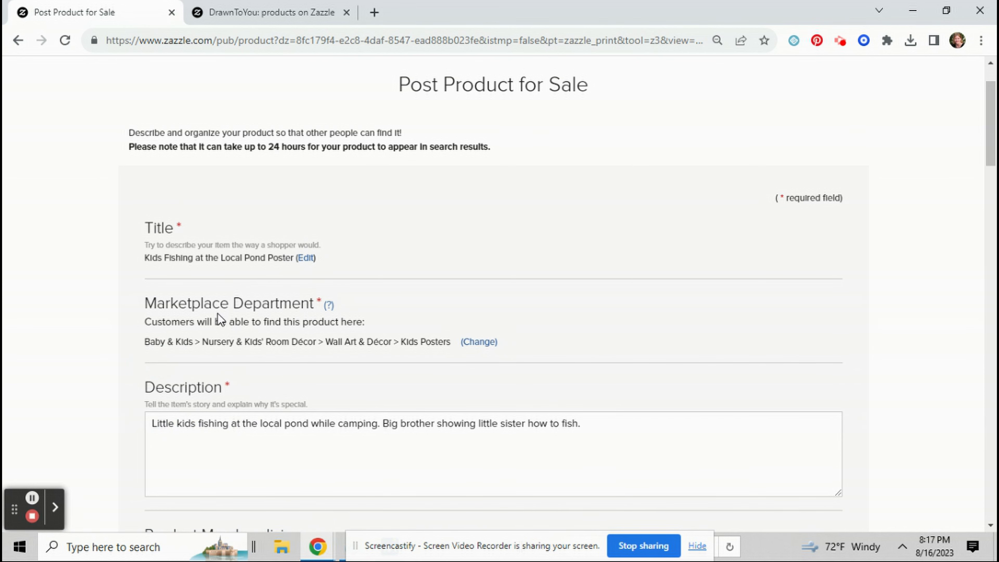
scroll(218, 313, down, 2)
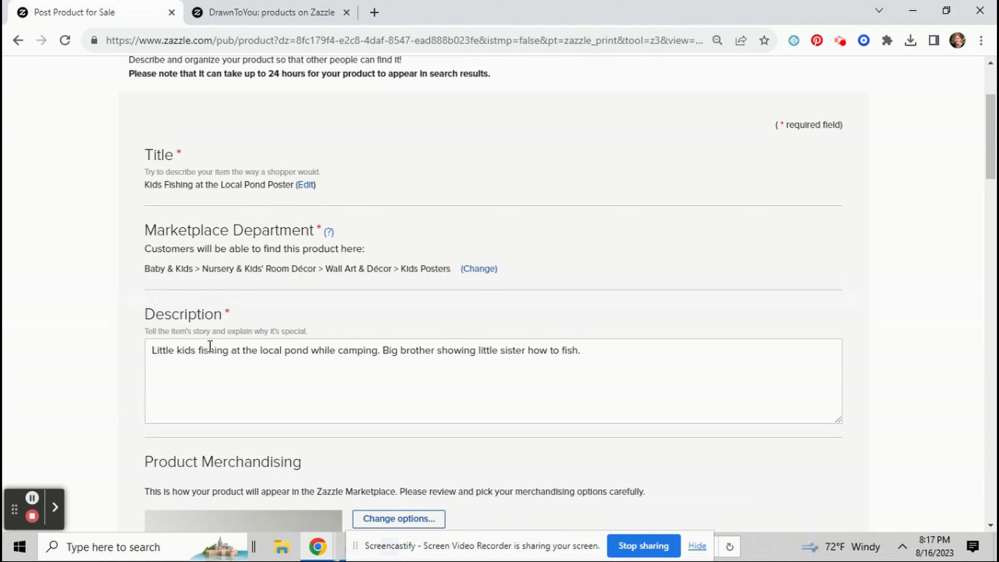
click(595, 352)
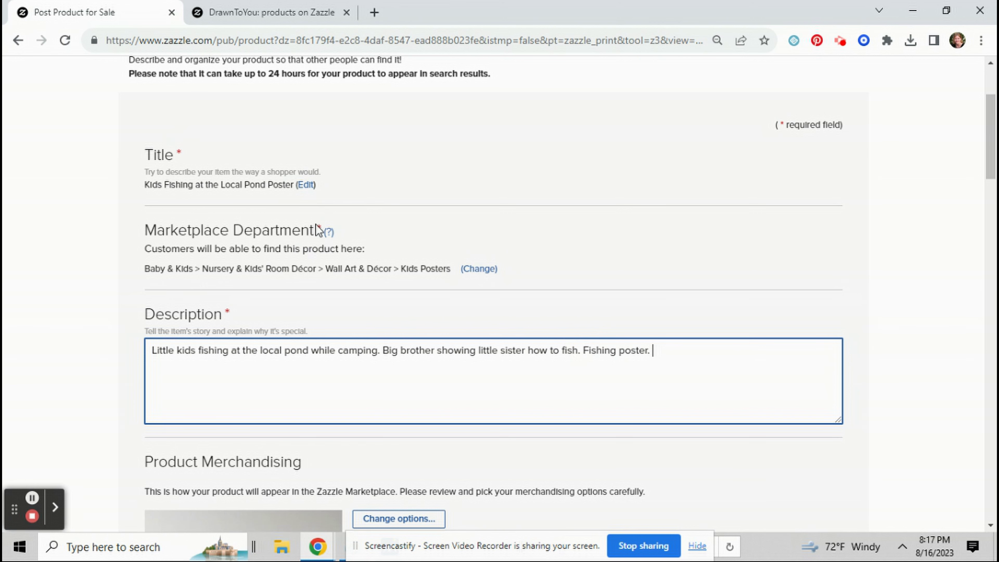
Step: Agree to the publishing rights terms and post the poster for sale
scroll(283, 268, down, 12)
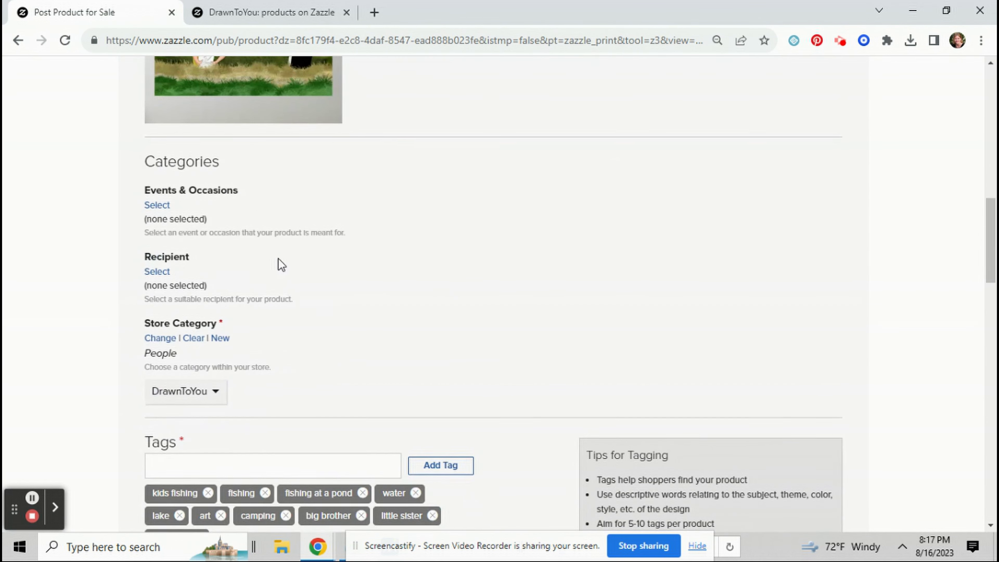
scroll(281, 264, down, 4)
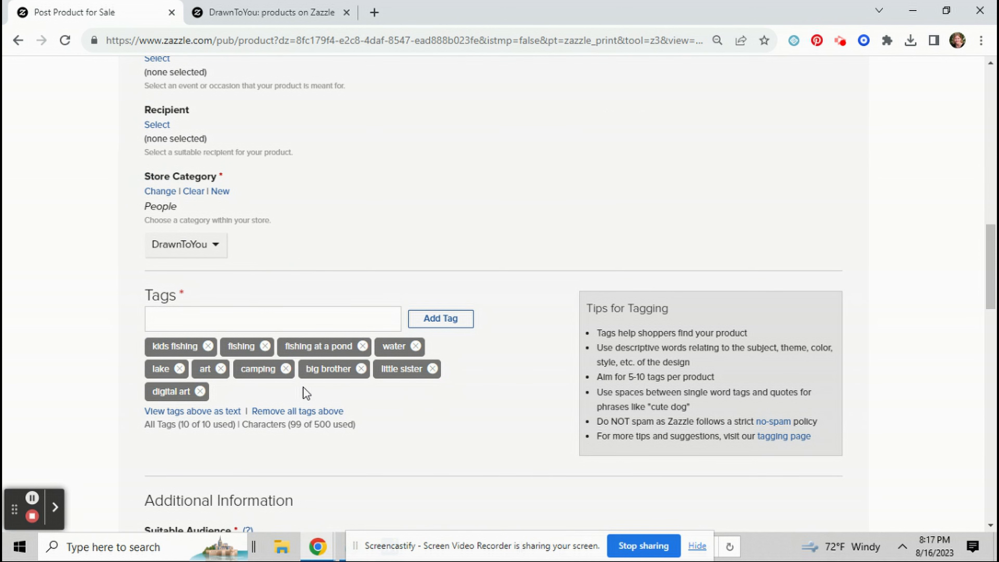
scroll(100, 270, down, 12)
scroll(199, 423, down, 5)
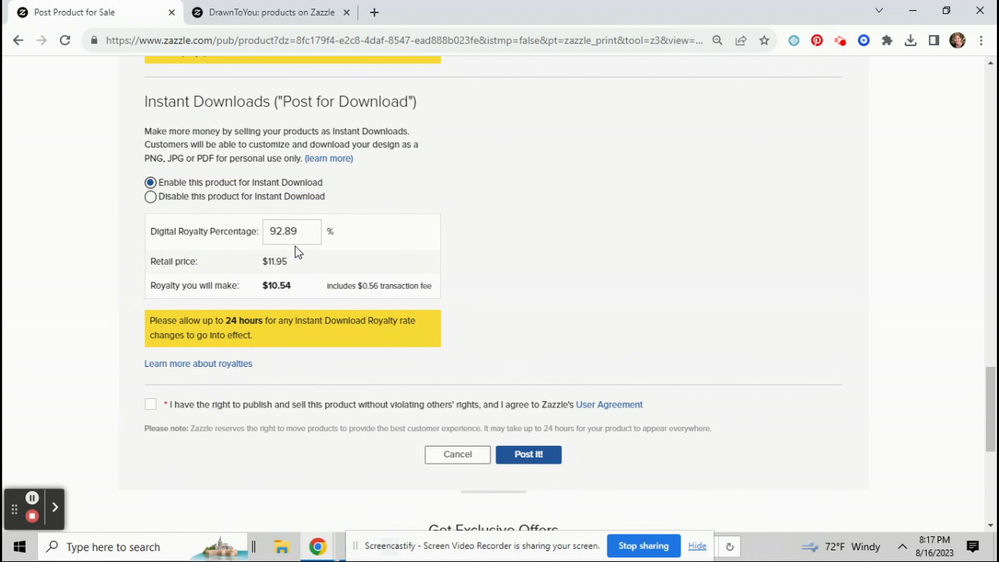
click(175, 405)
click(529, 455)
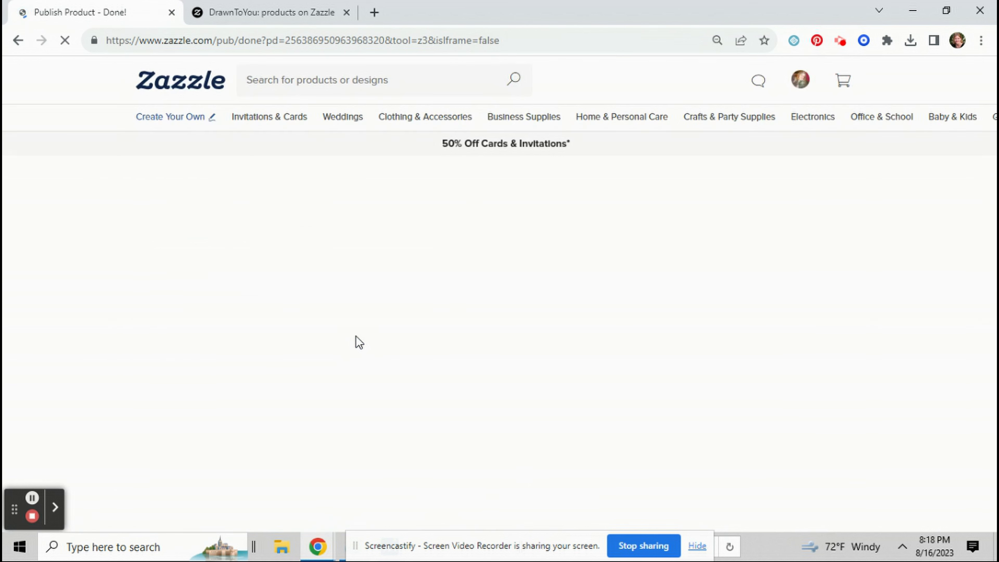
Step: From the published poster's page, transfer the design onto Metal Wall Art
scroll(195, 356, down, 1)
scroll(157, 306, down, 3)
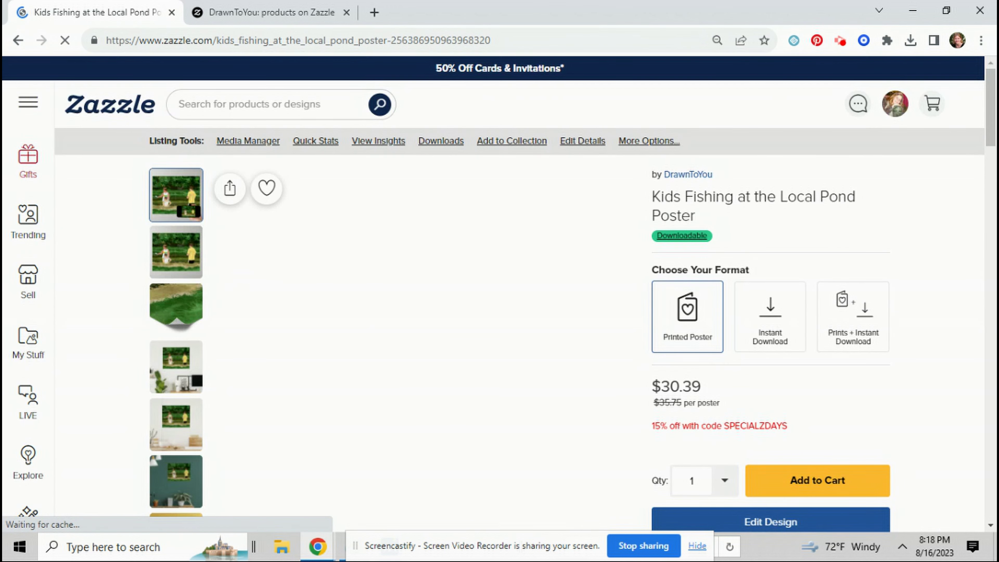
scroll(241, 272, down, 4)
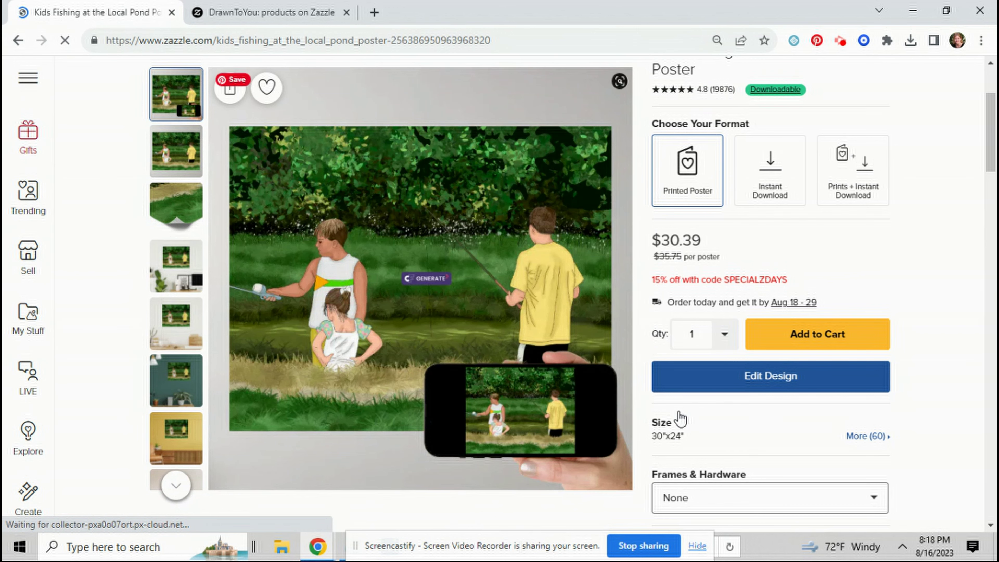
scroll(223, 317, down, 15)
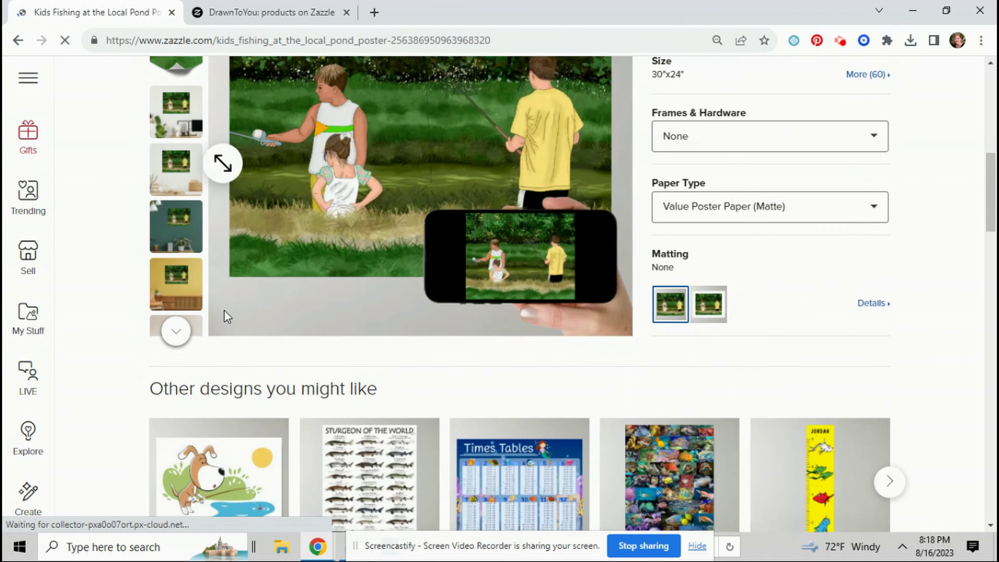
scroll(221, 353, down, 7)
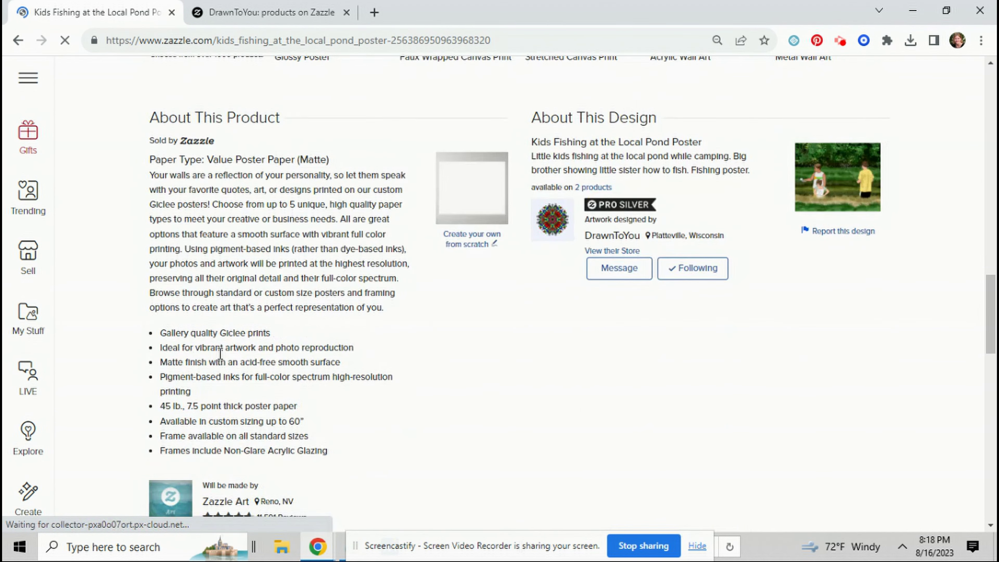
scroll(218, 353, up, 4)
scroll(219, 353, up, 8)
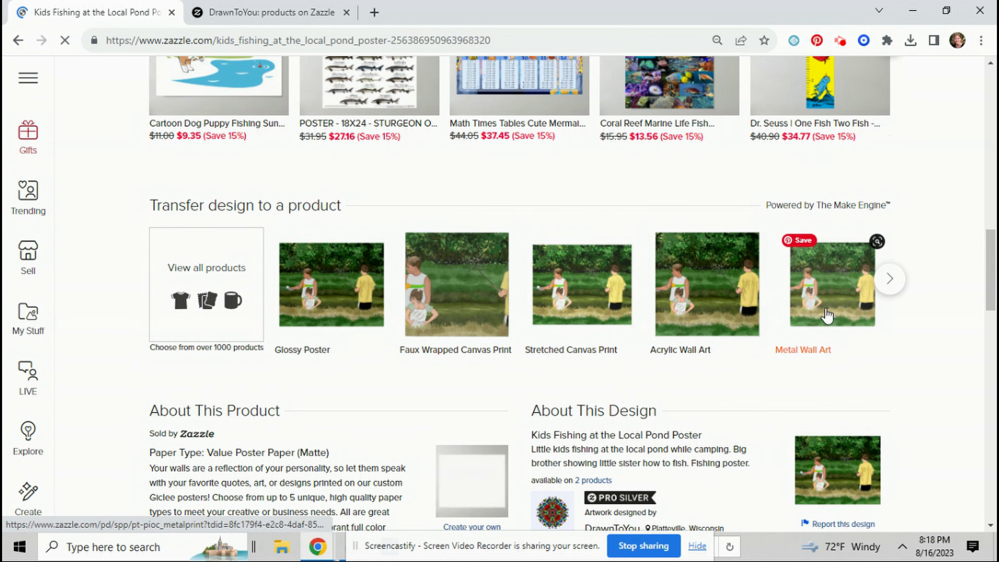
click(809, 306)
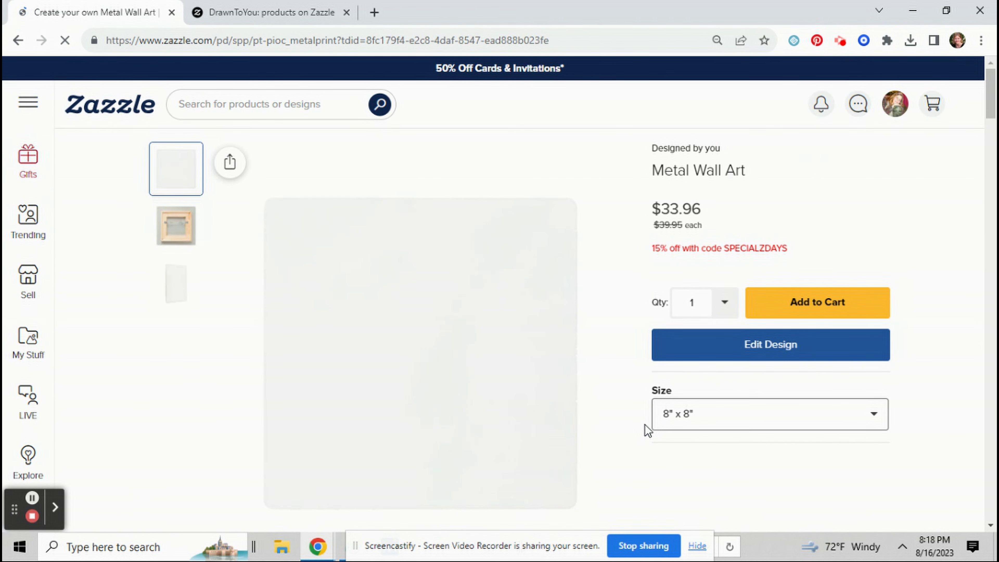
Step: Set the metal print size to landscape 20" x 16"
scroll(647, 429, down, 2)
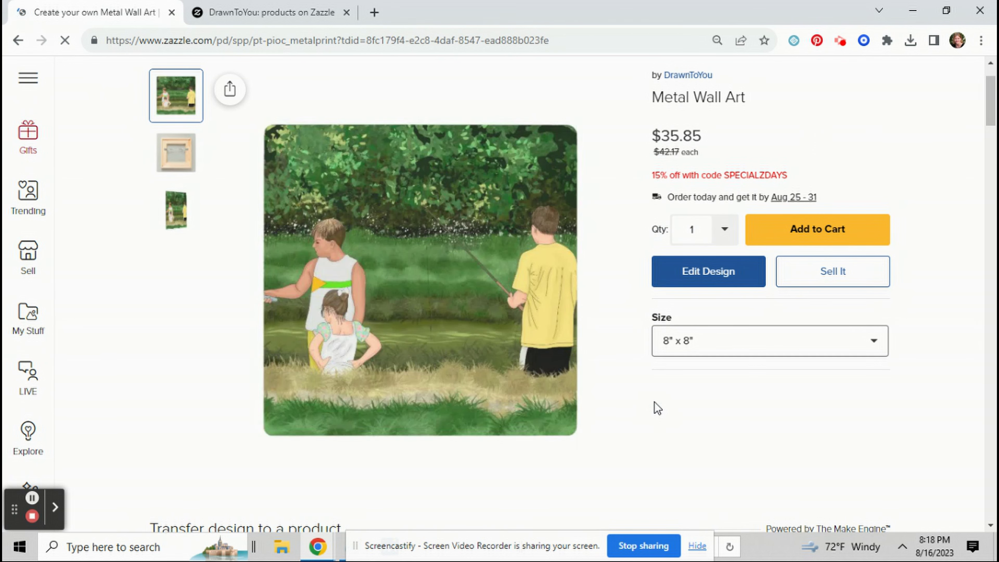
click(718, 349)
scroll(718, 372, down, 4)
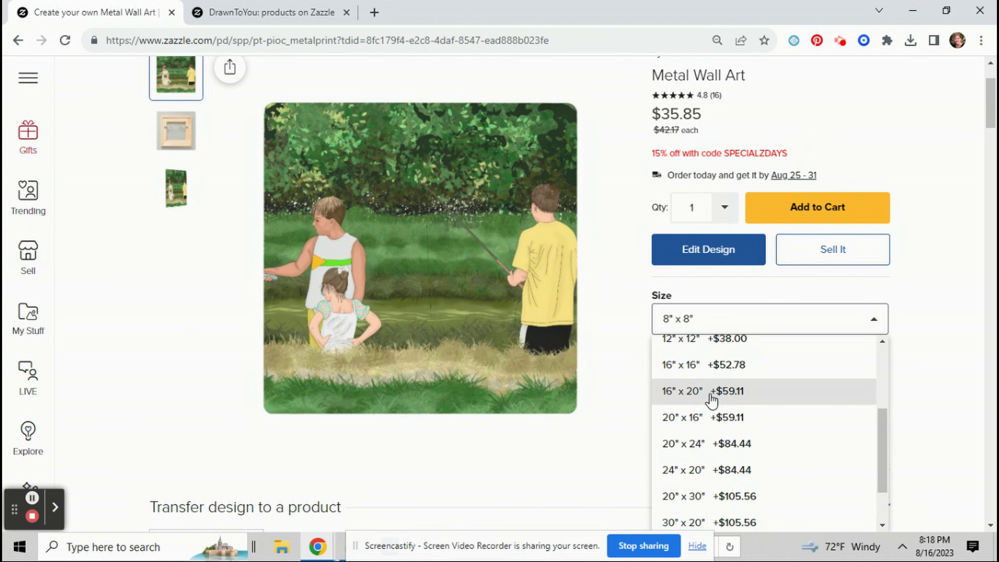
click(712, 400)
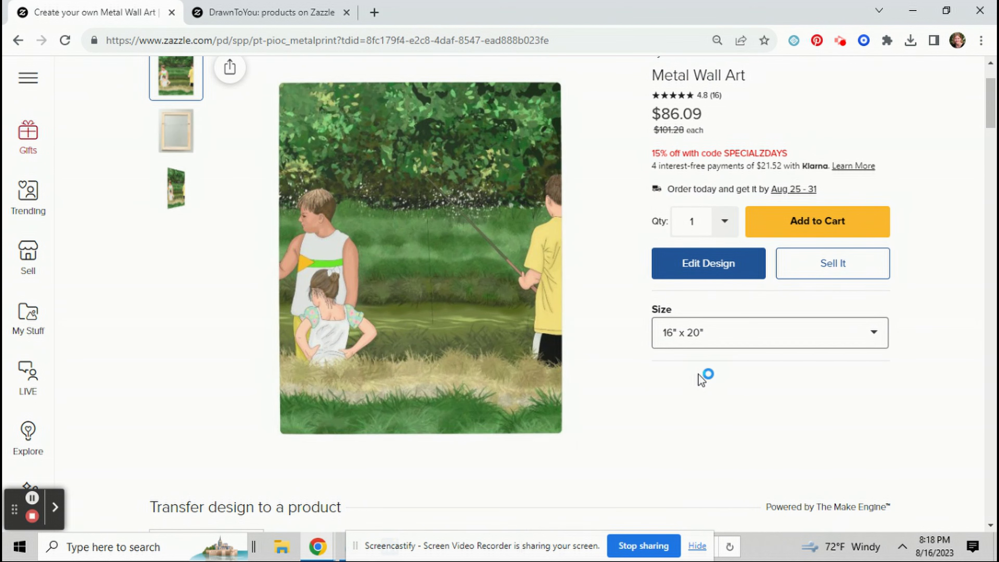
click(689, 342)
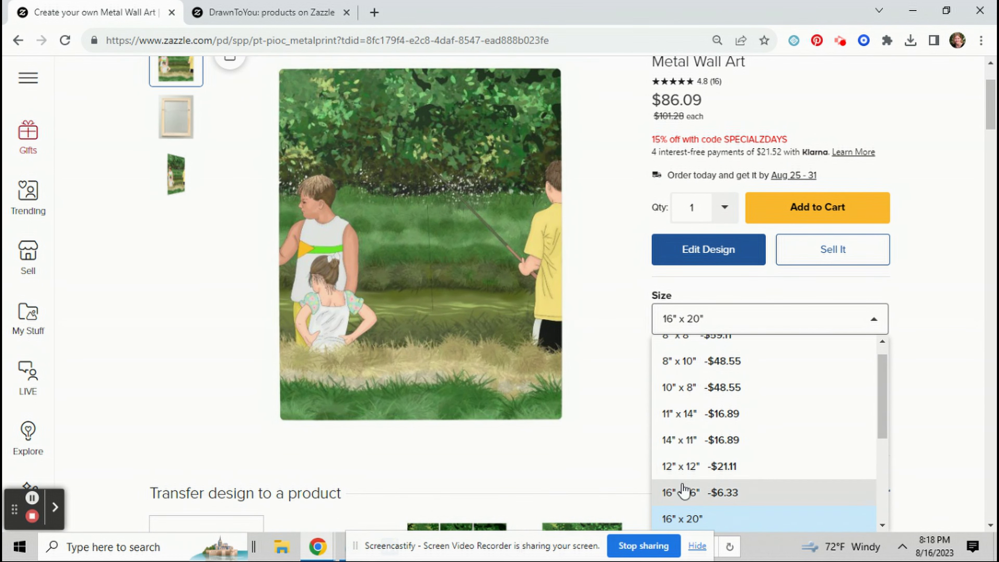
scroll(683, 491, down, 2)
click(683, 475)
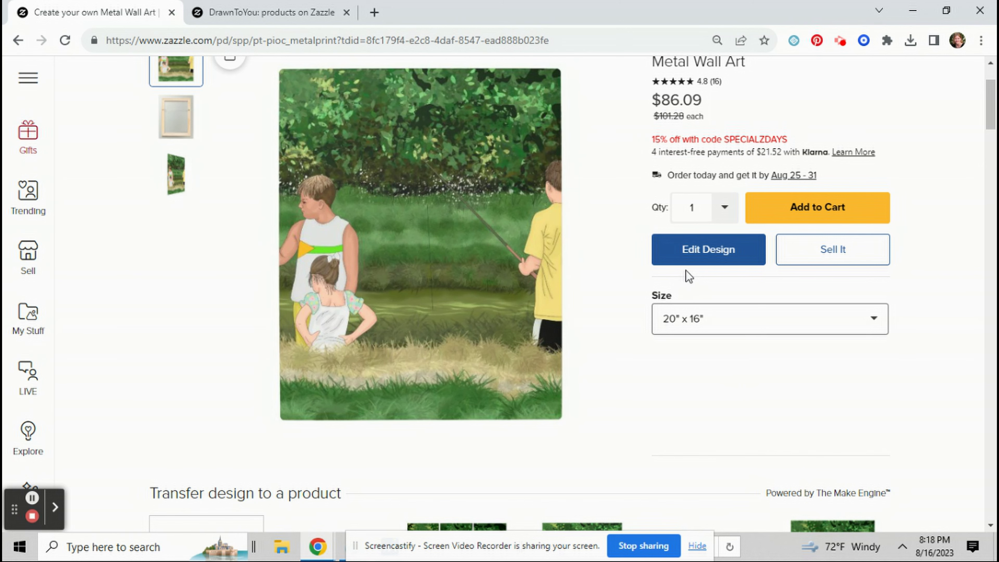
Step: Make the painting fill the whole metal print and begin listing it for sale
click(687, 256)
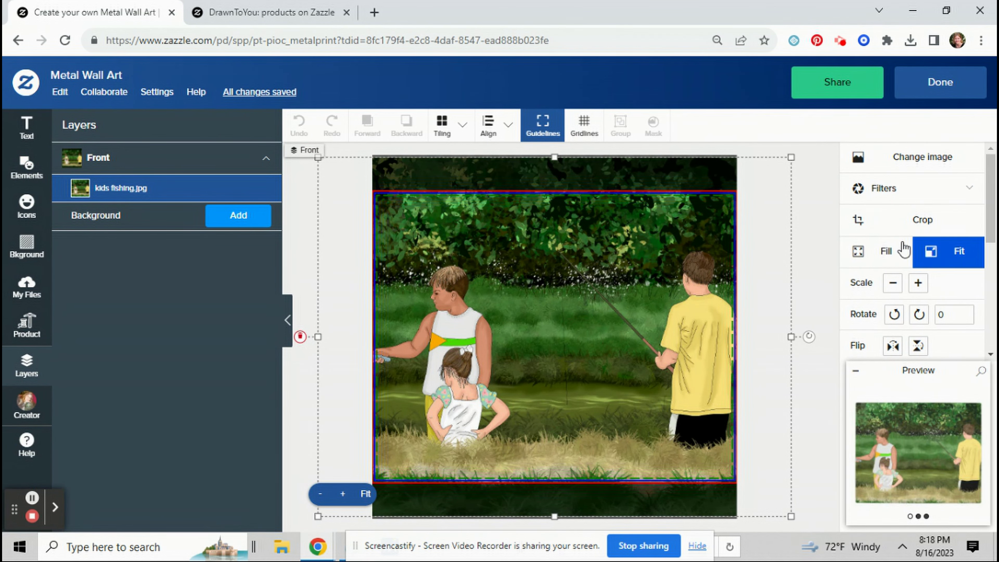
click(880, 253)
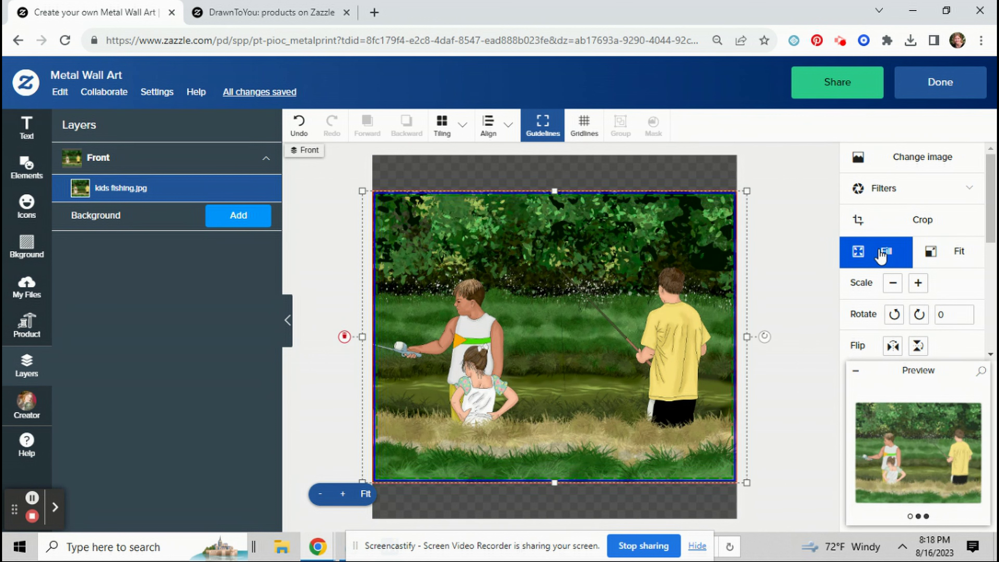
click(925, 83)
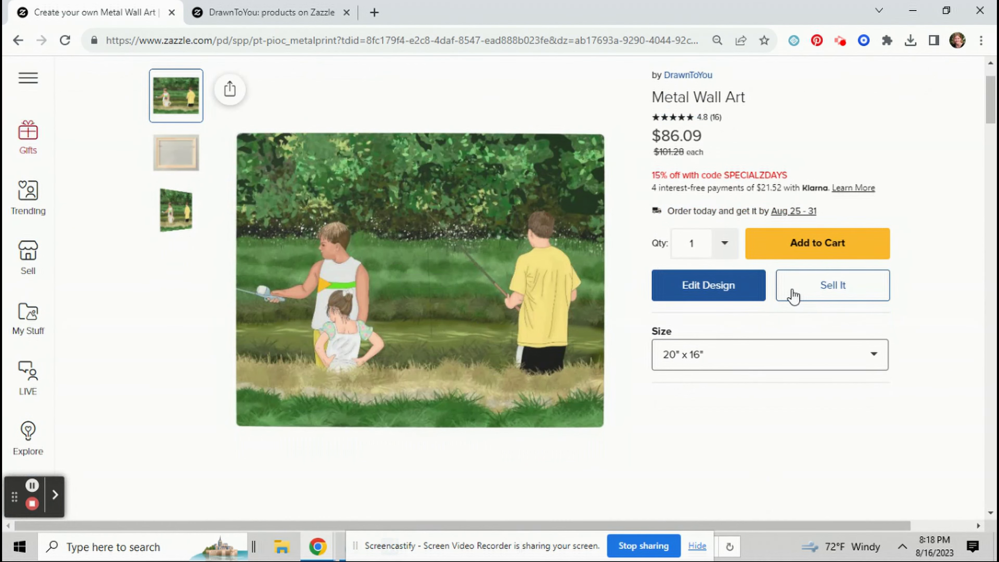
click(793, 295)
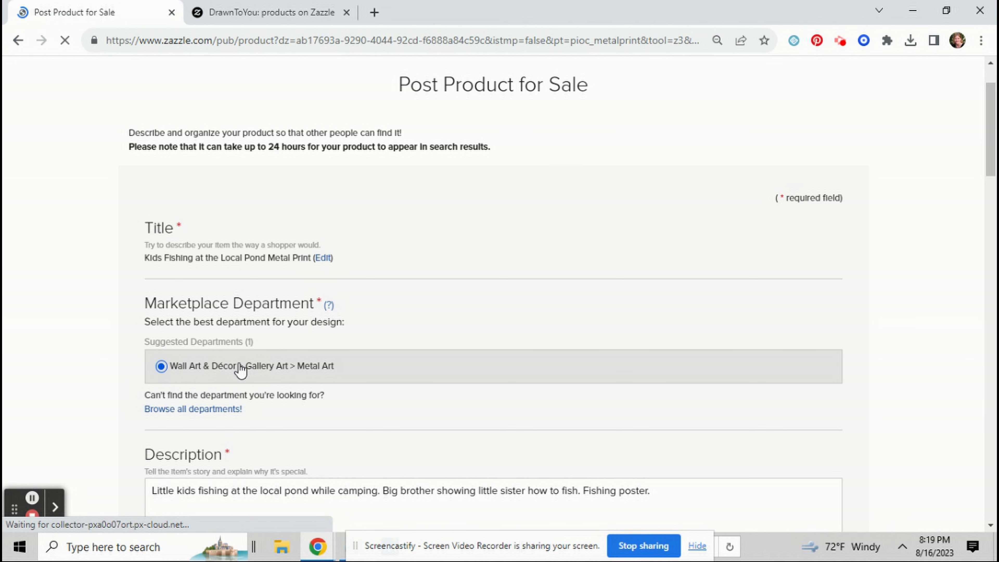
Step: File the metal print under Metal Art and change 'poster.' to 'metal art.' in the description
click(208, 358)
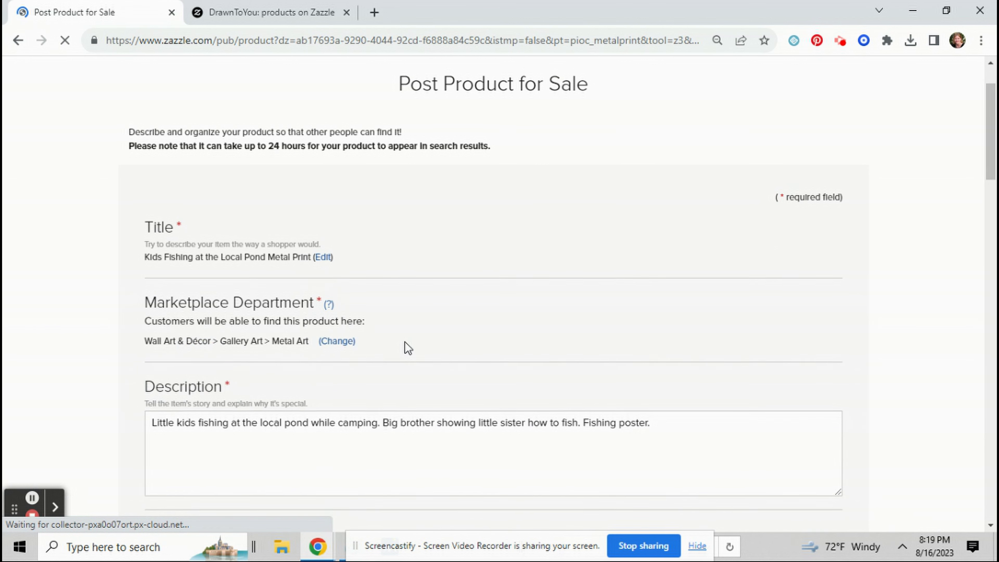
scroll(614, 274, down, 4)
drag(622, 280, 720, 279)
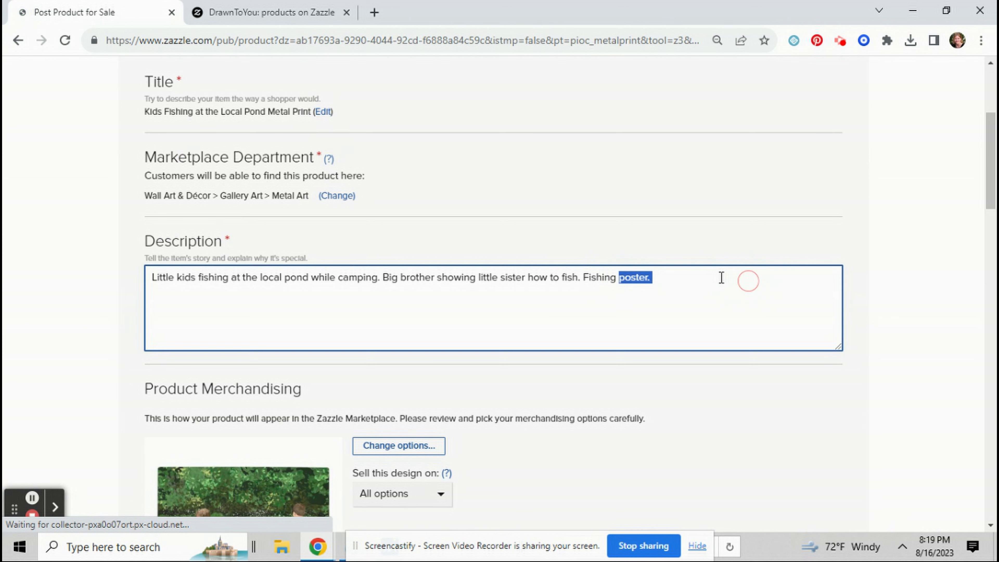
text(,e)
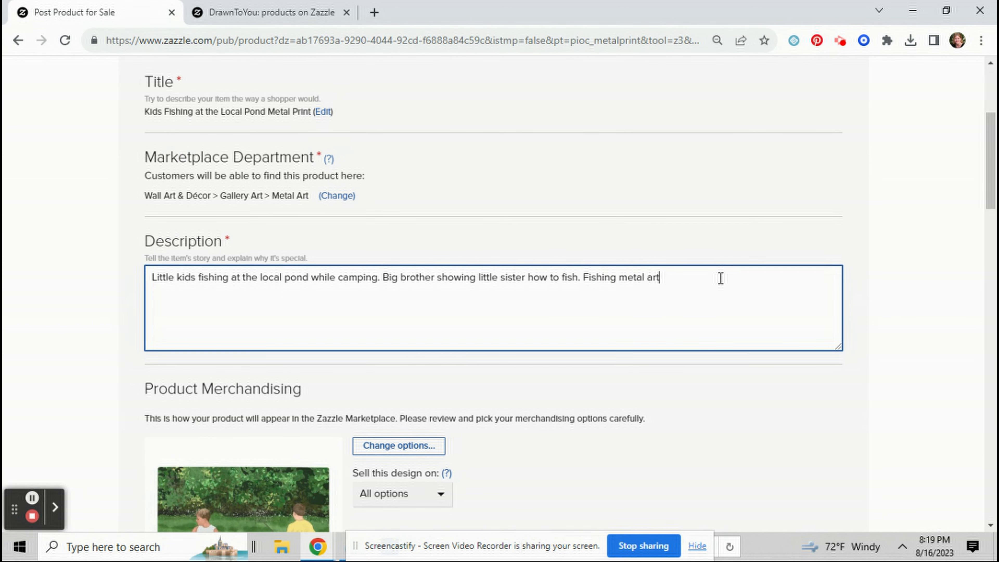
Step: Agree to the publishing rights terms and post the metal print for sale
scroll(671, 316, down, 14)
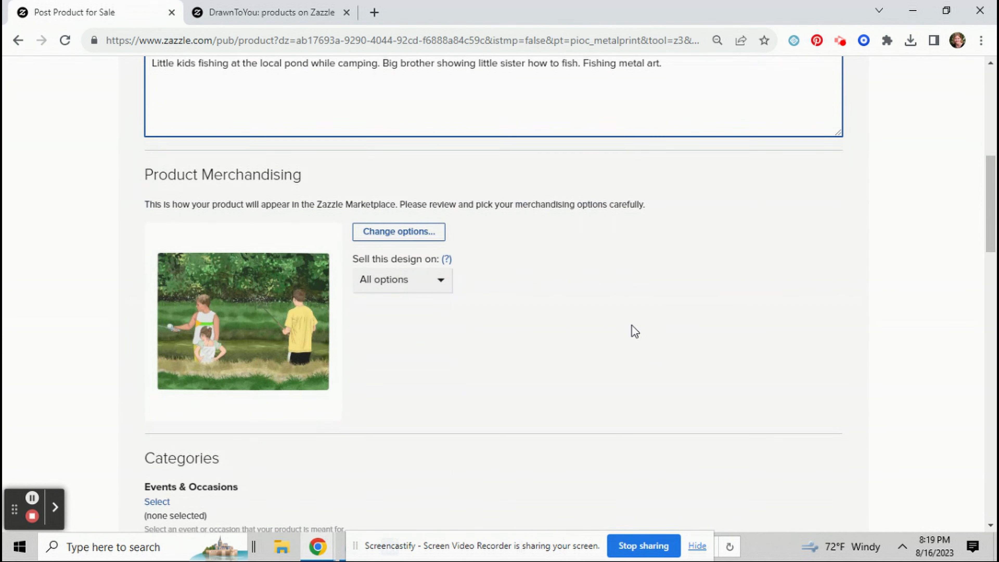
scroll(159, 289, down, 6)
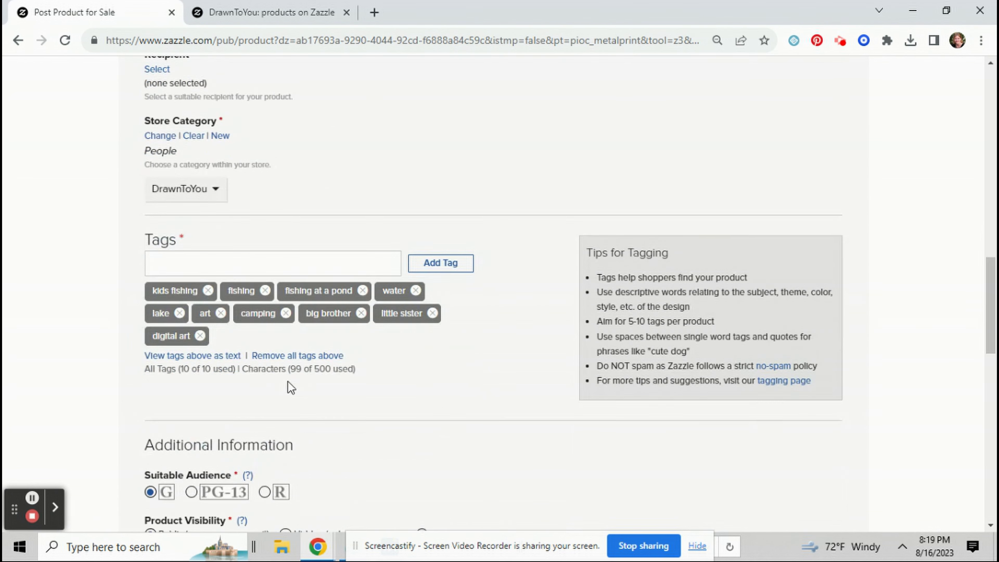
scroll(189, 300, down, 12)
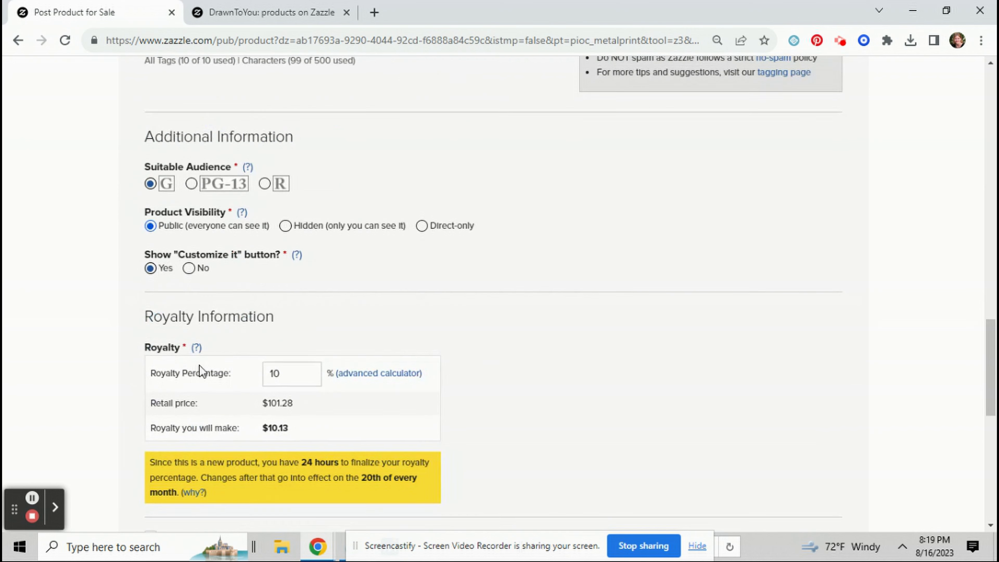
click(234, 396)
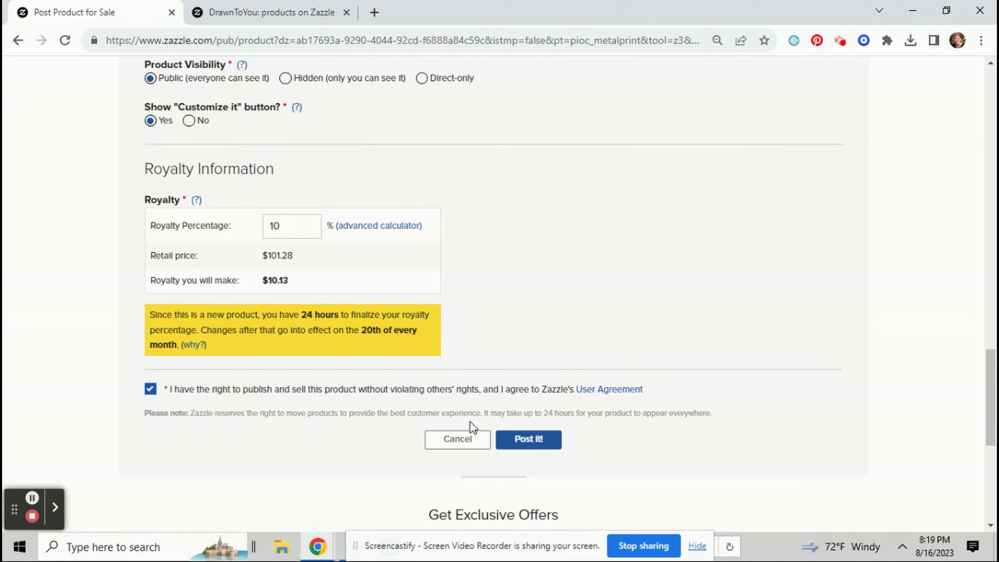
click(515, 444)
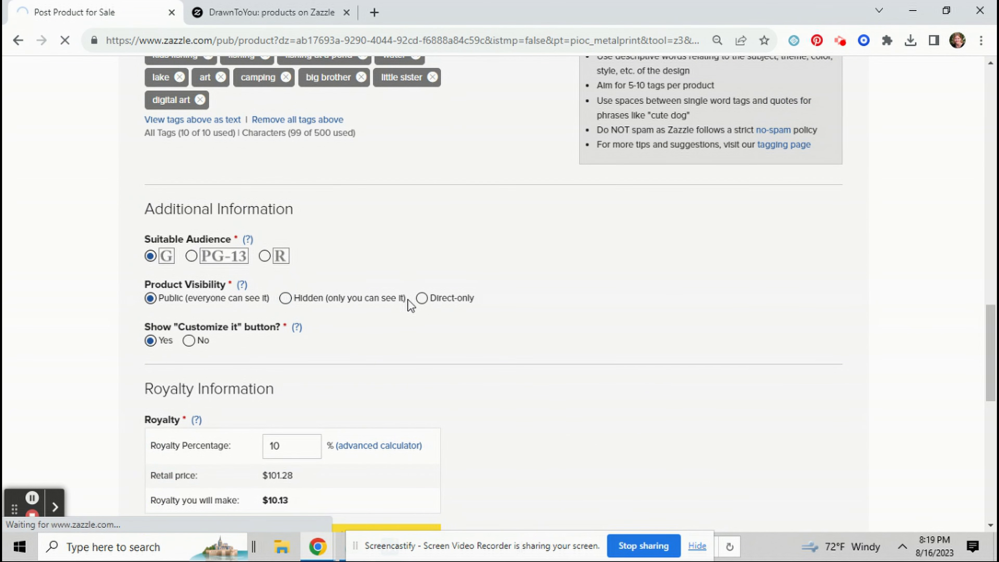